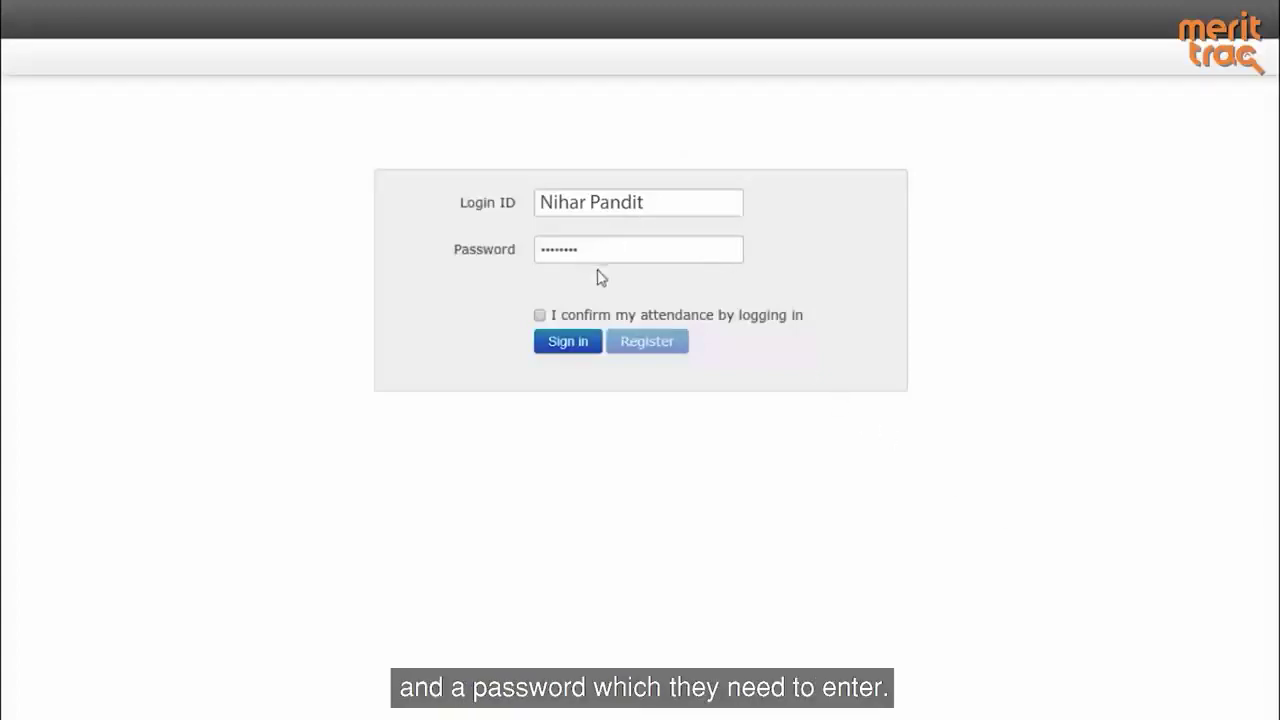
Check the attendance confirmation box and sign in with the candidate's credentials
{"action": "left_click", "coordinate": [540, 316]}
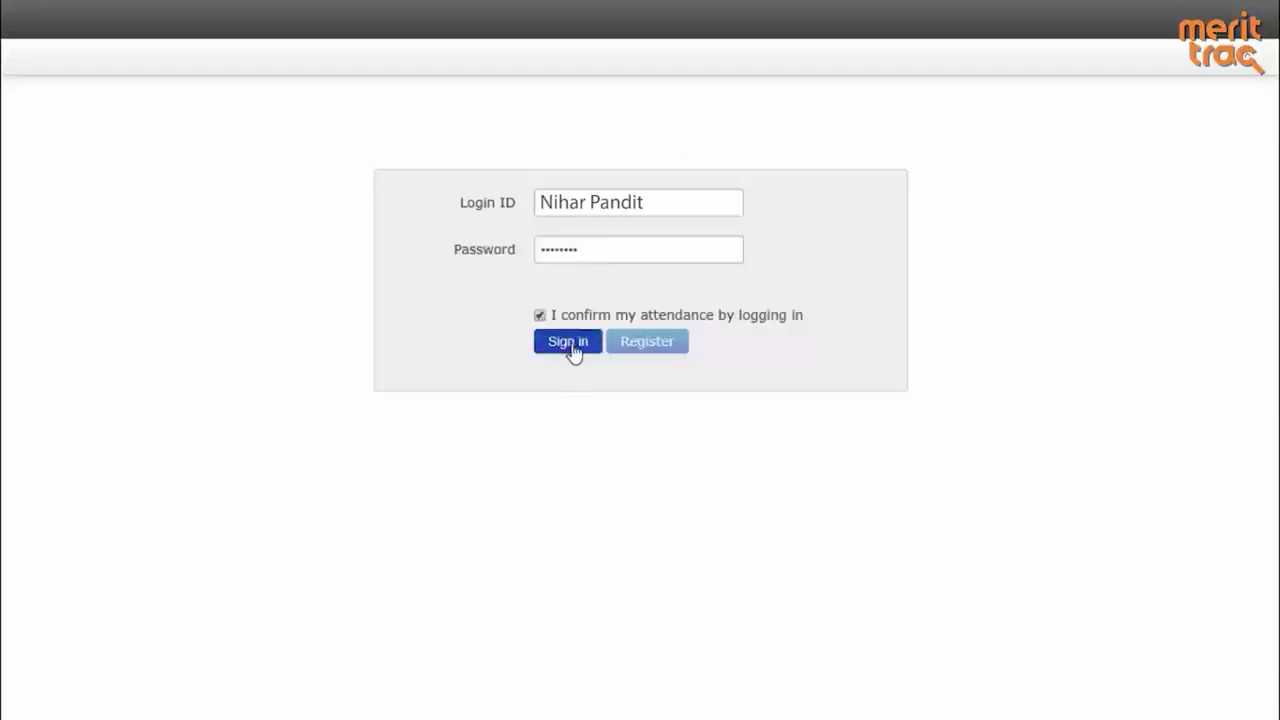
{"action": "left_click", "coordinate": [570, 343]}
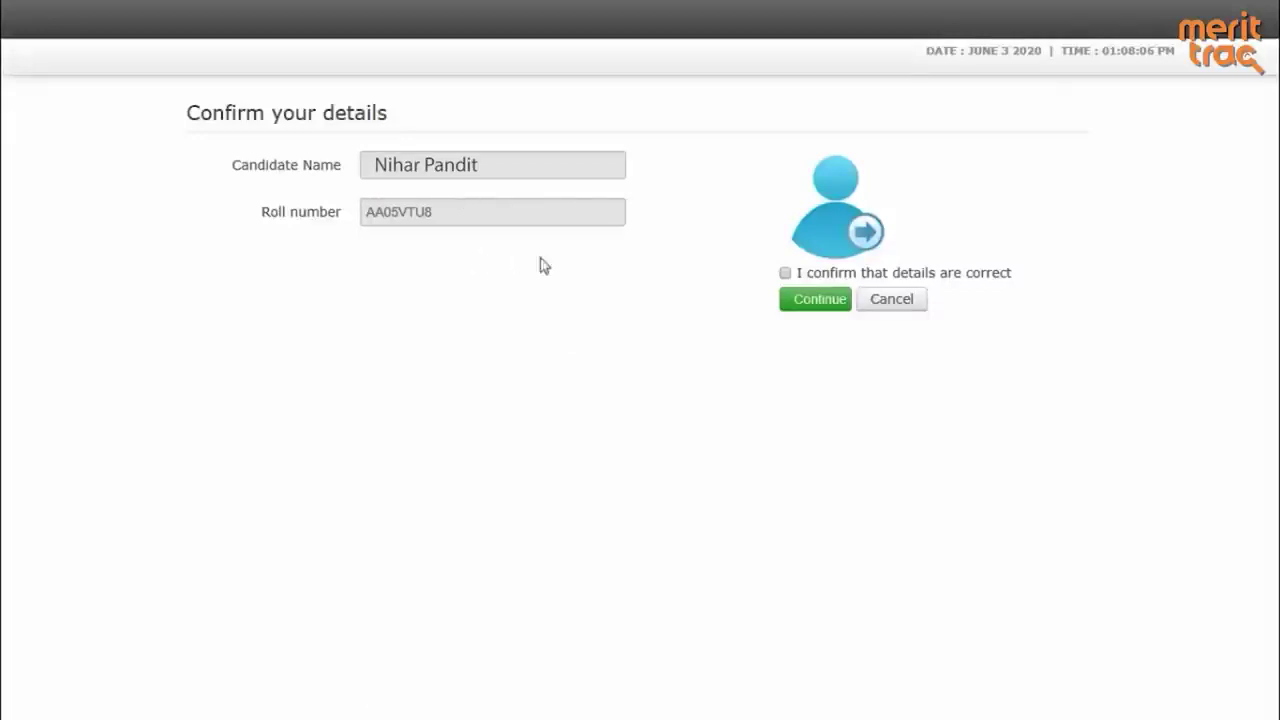
Confirm the candidate details are correct and continue to the exam instructions
{"action": "left_click", "coordinate": [787, 276]}
{"action": "left_click", "coordinate": [801, 304]}
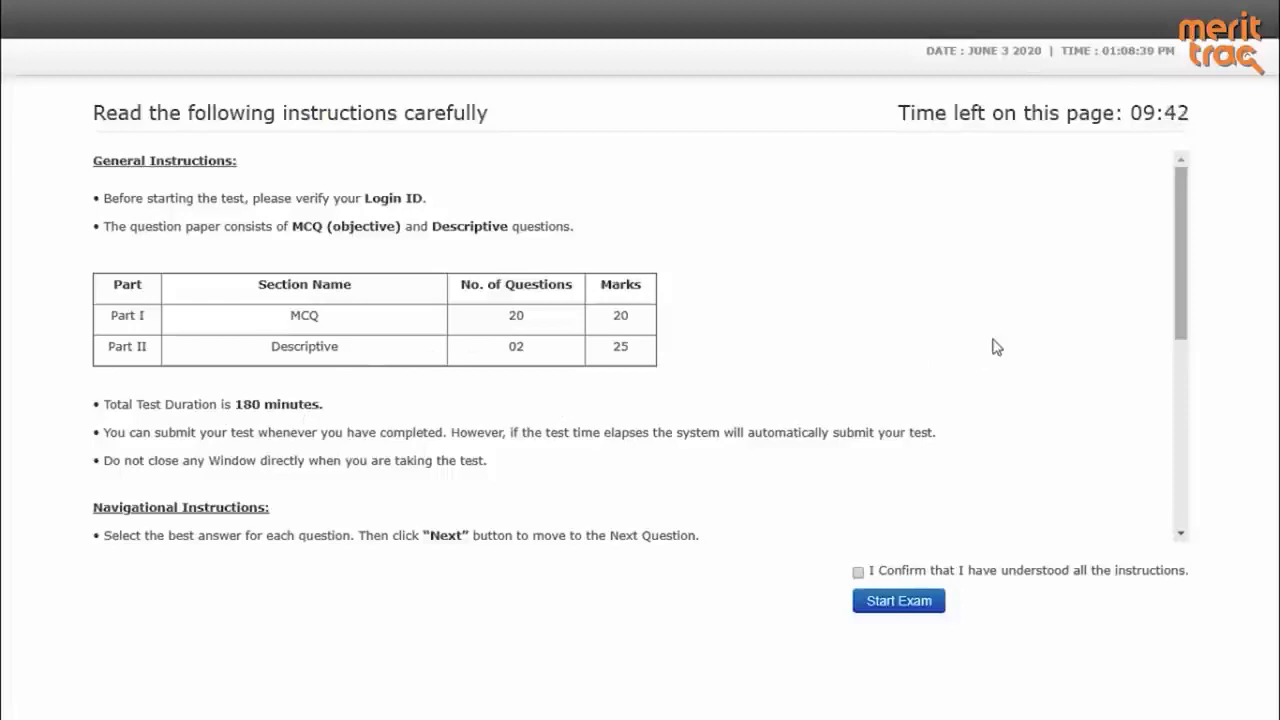
Read through the instructions, confirm they are understood, and start the exam
{"action": "left_click_drag", "start_coordinate": [1178, 297], "coordinate": [1194, 449]}
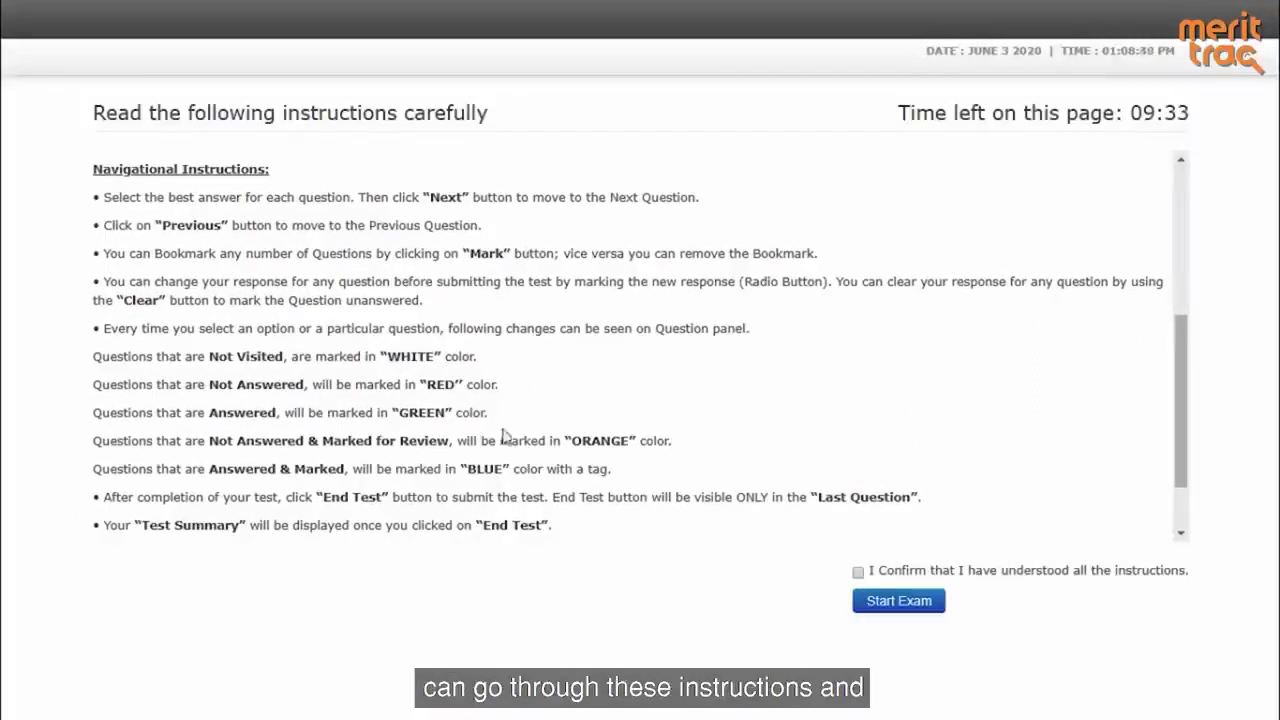
{"action": "left_click_drag", "start_coordinate": [1183, 437], "coordinate": [1183, 475]}
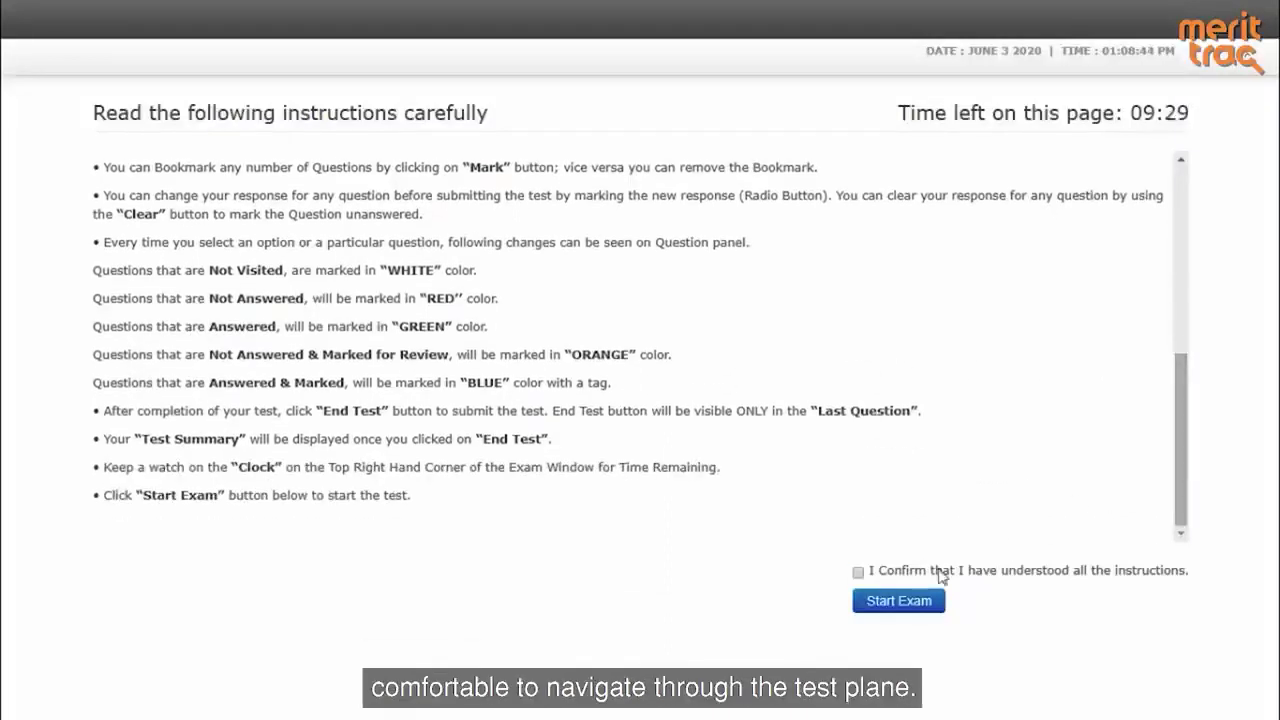
{"action": "left_click", "coordinate": [858, 572]}
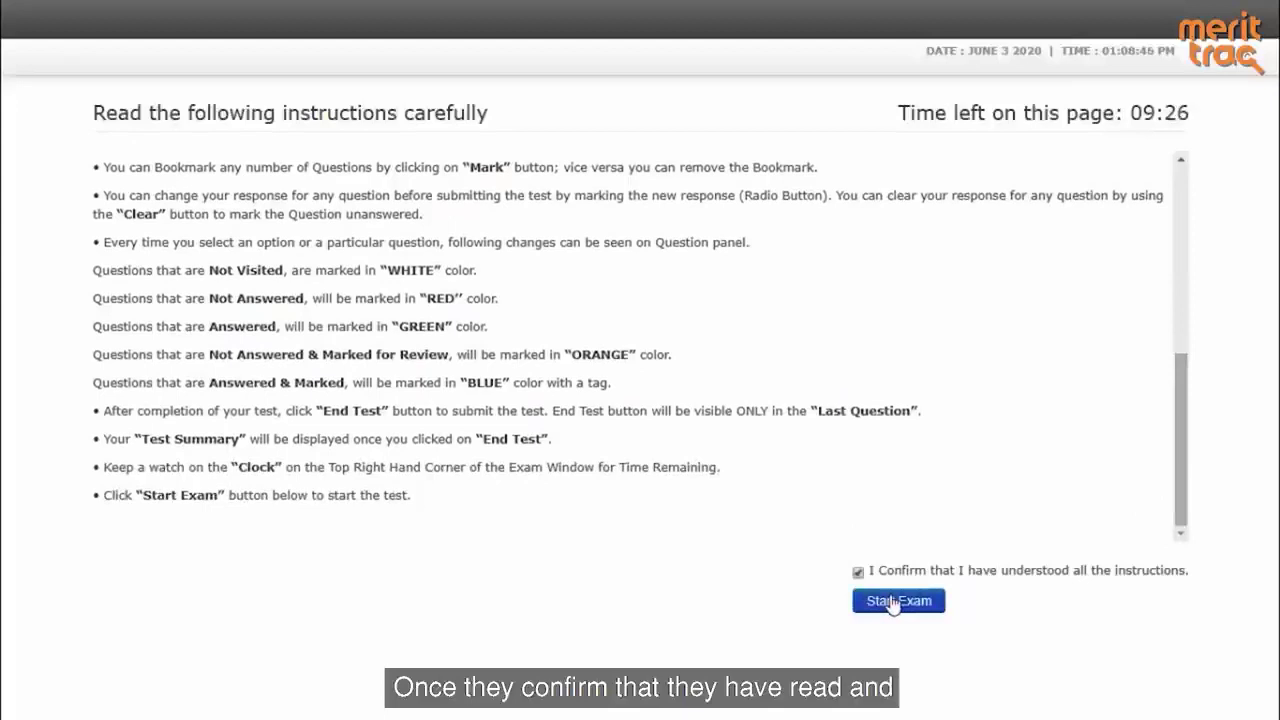
{"action": "left_click", "coordinate": [893, 604]}
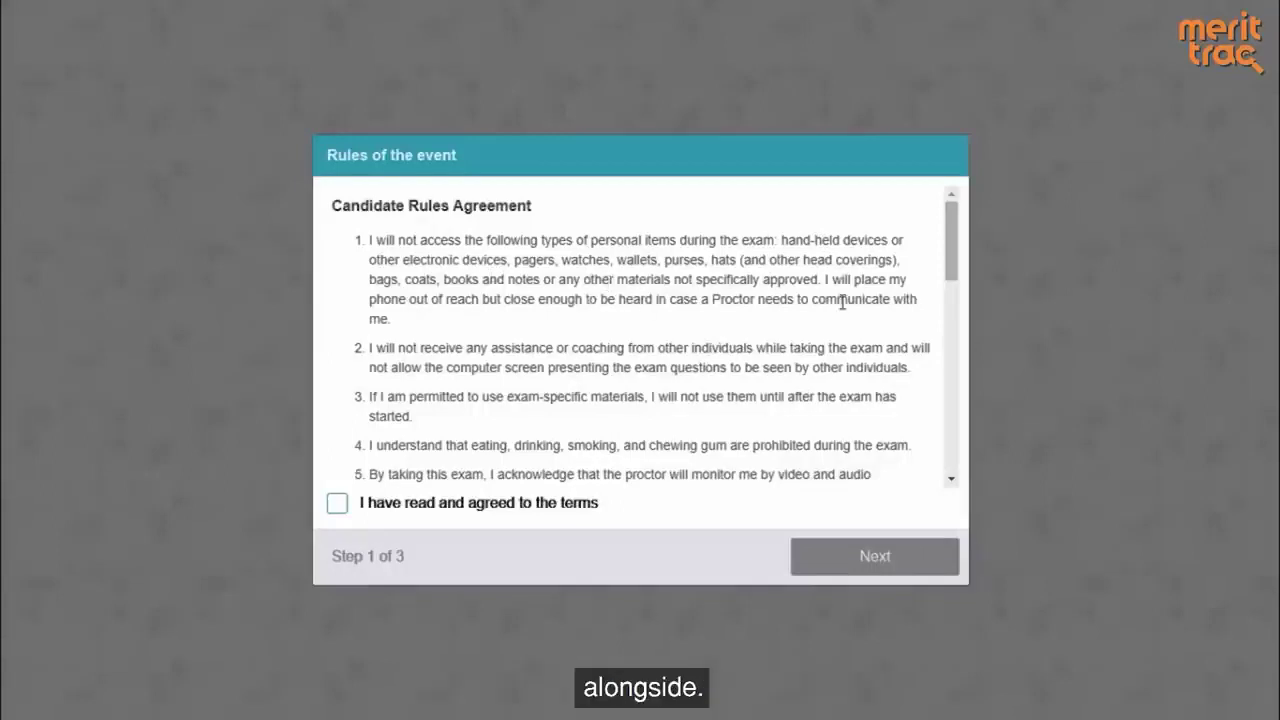
Read the Rules of the event, agree to the terms, and go to the equipment check
{"action": "left_click_drag", "start_coordinate": [960, 268], "coordinate": [960, 314]}
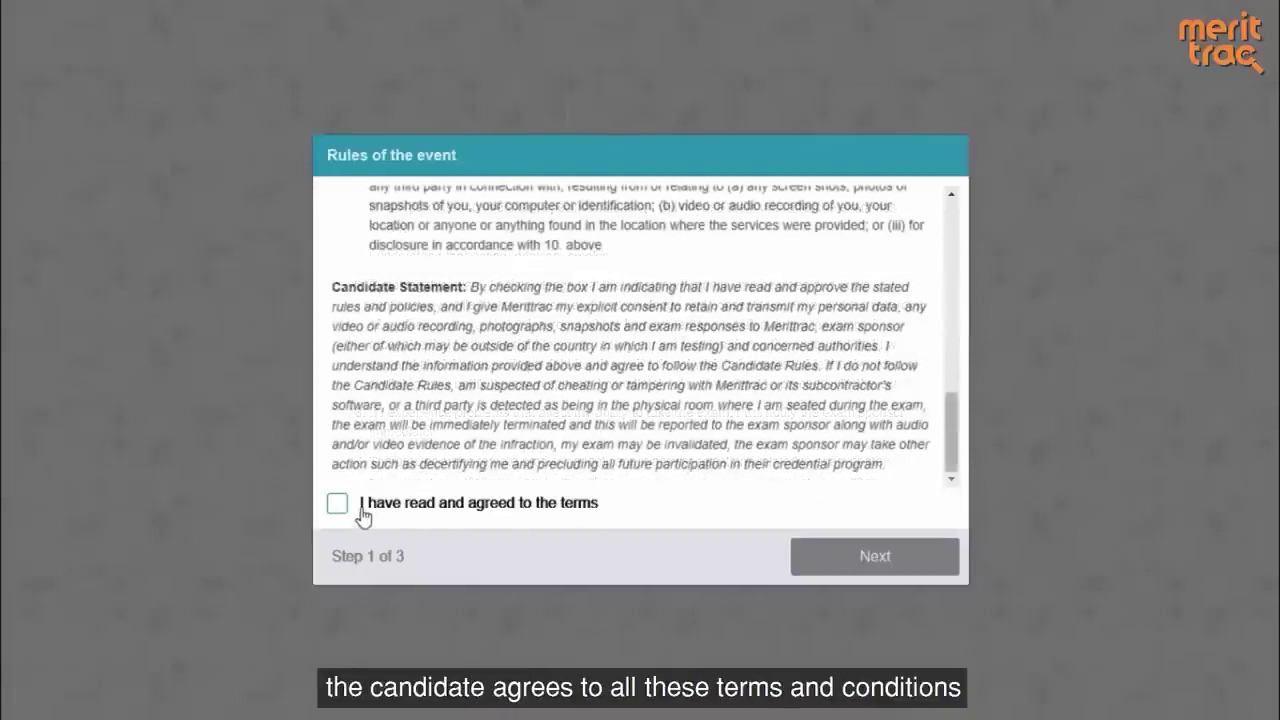
{"action": "left_click", "coordinate": [363, 512]}
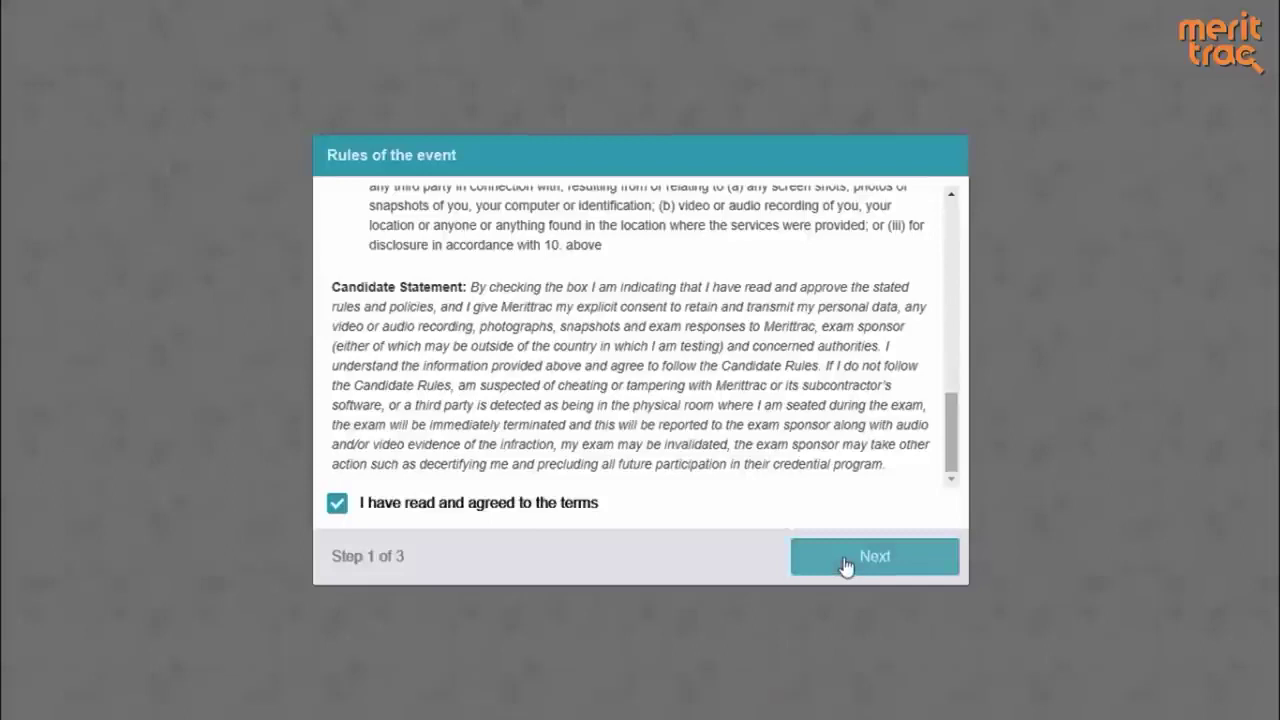
{"action": "left_click", "coordinate": [845, 562]}
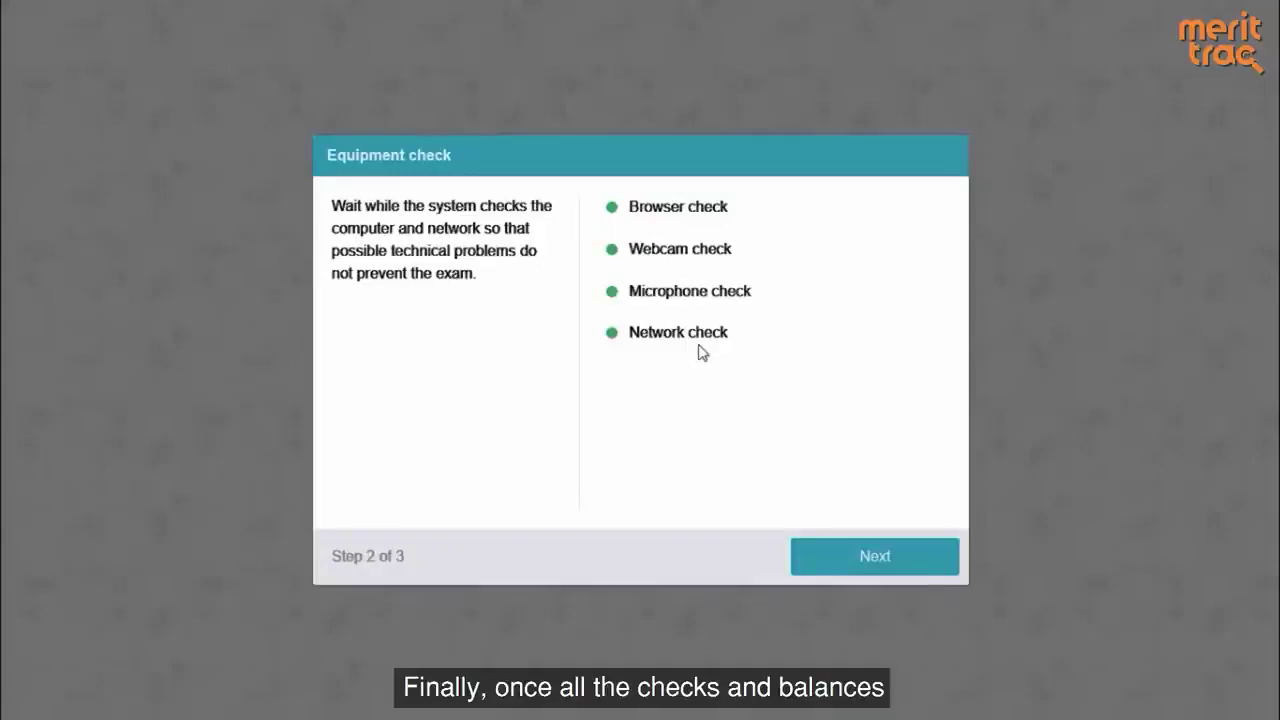
Proceed to the face photo step after browser, webcam, microphone and network checks pass
{"action": "left_click", "coordinate": [844, 554]}
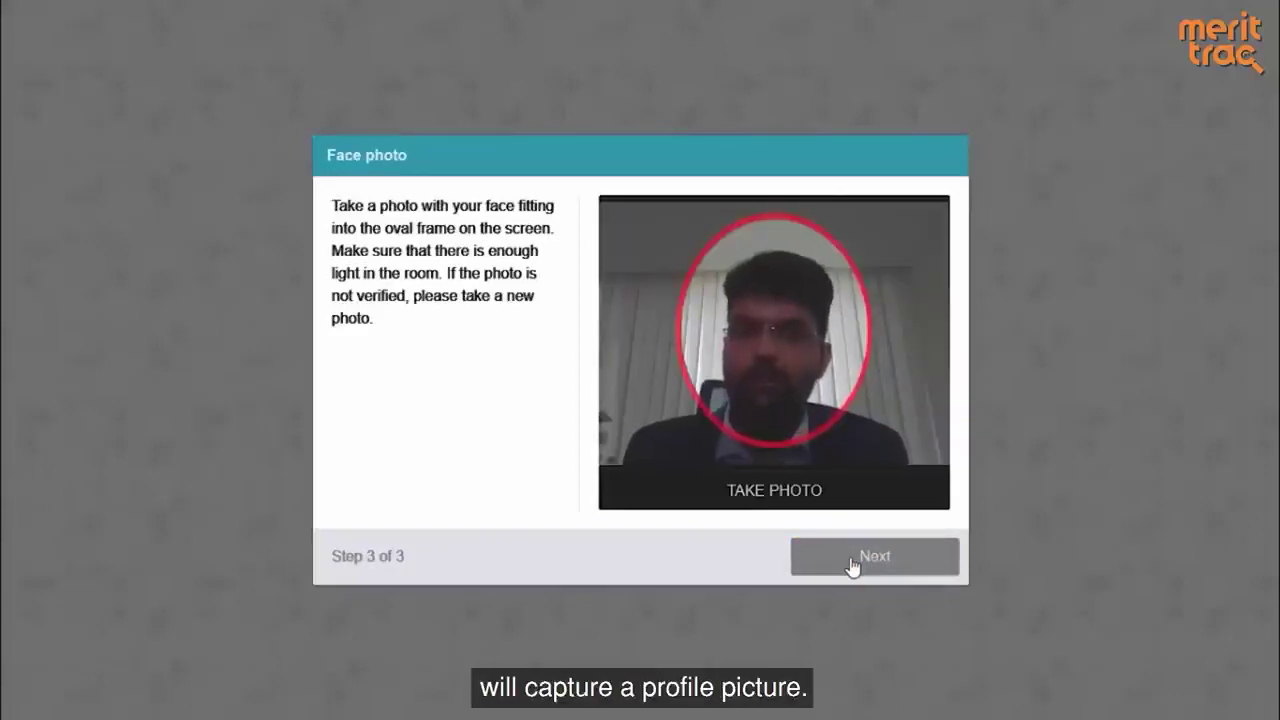
Take the face photo, share Your Entire Screen, and hide the sharing bar
{"action": "left_click", "coordinate": [805, 506]}
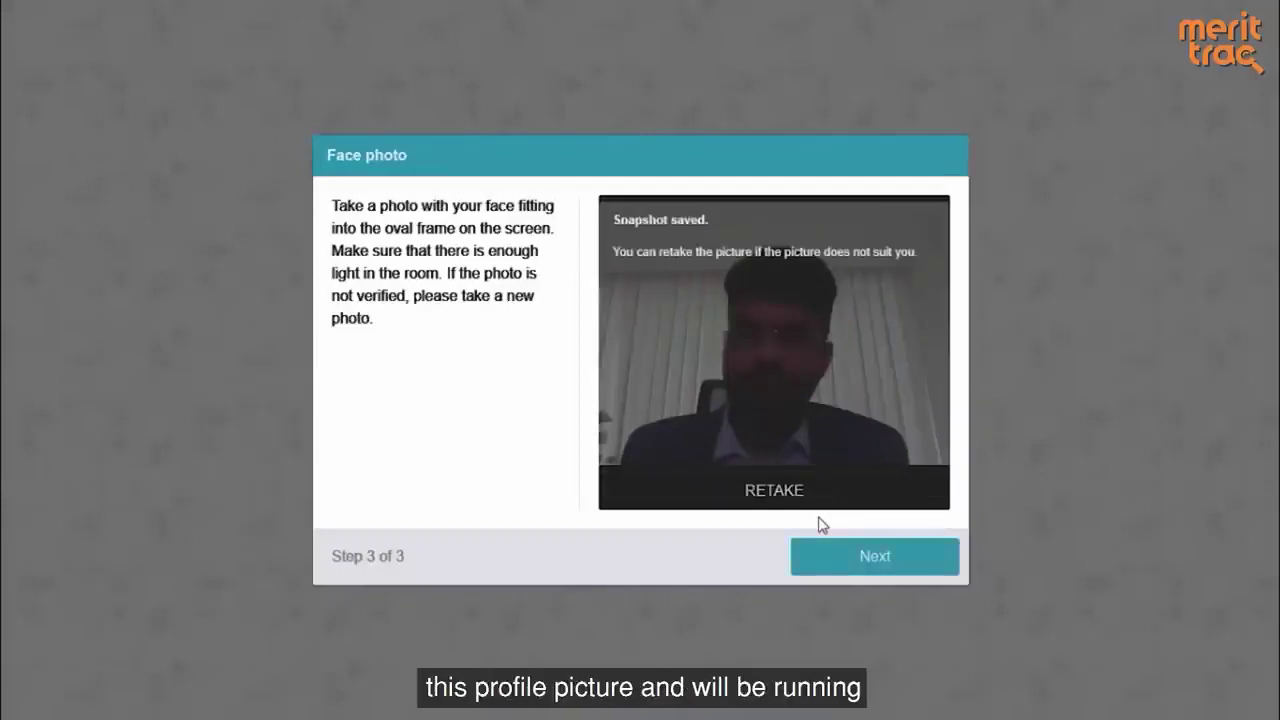
{"action": "left_click", "coordinate": [838, 566]}
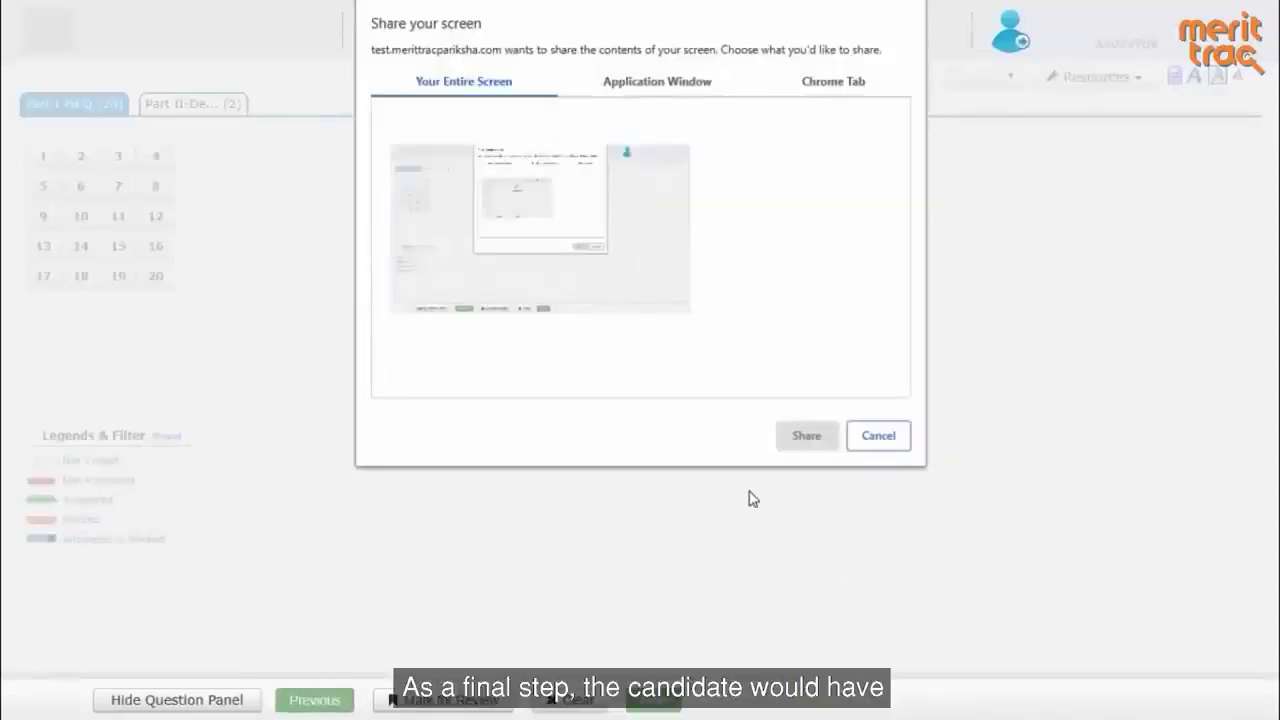
{"action": "left_click", "coordinate": [613, 266]}
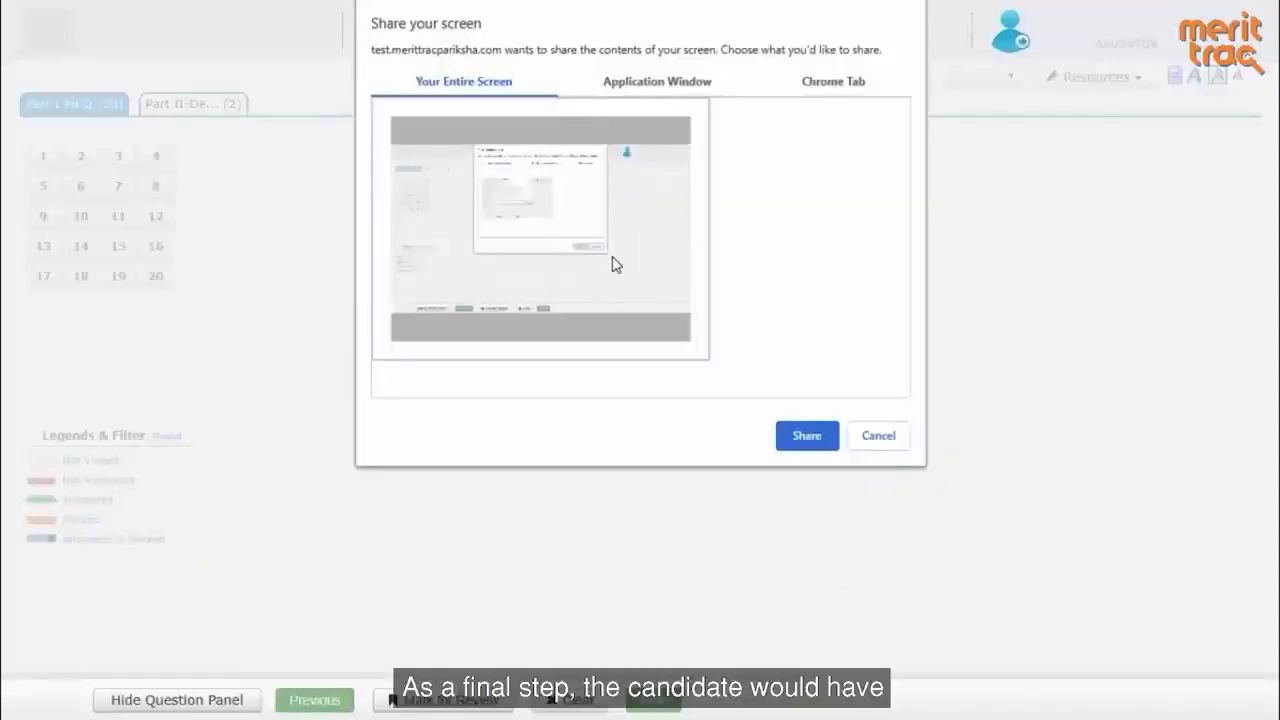
{"action": "left_click", "coordinate": [807, 440]}
{"action": "left_click", "coordinate": [829, 654]}
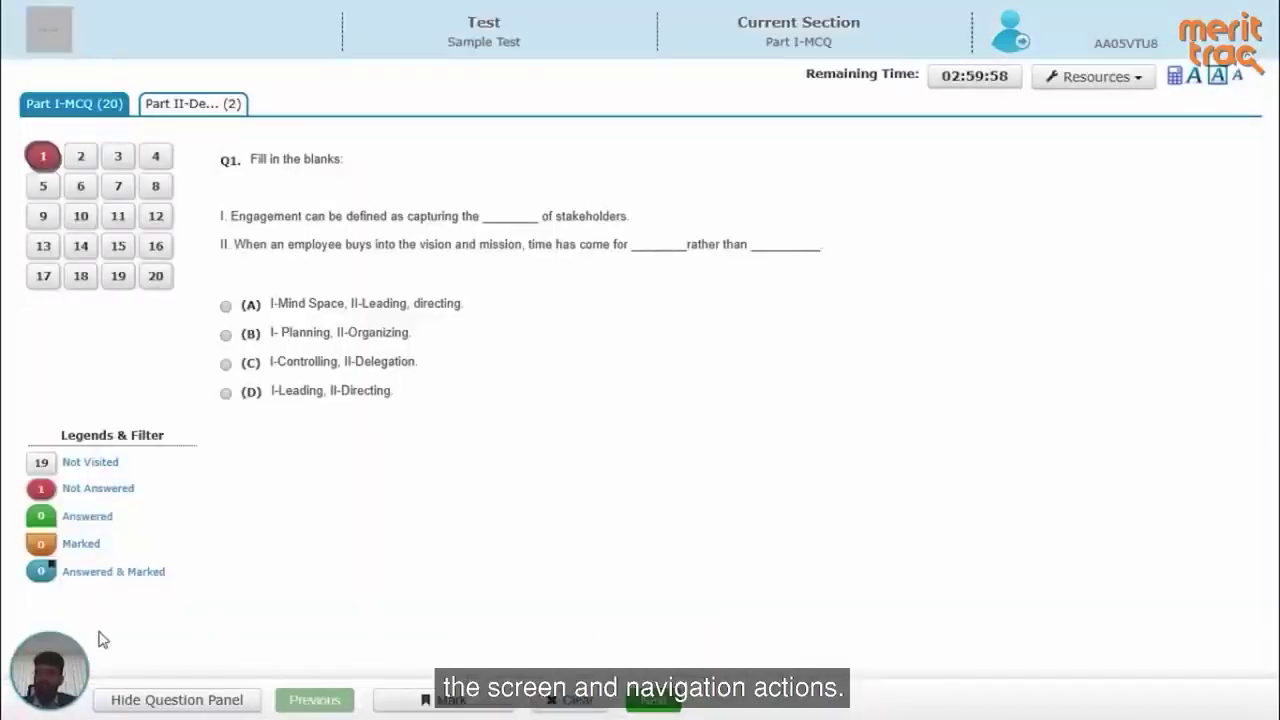
Move the webcam preview to the top right and review the Resources > Instructions sheet
{"action": "left_click_drag", "start_coordinate": [35, 667], "coordinate": [1035, 195]}
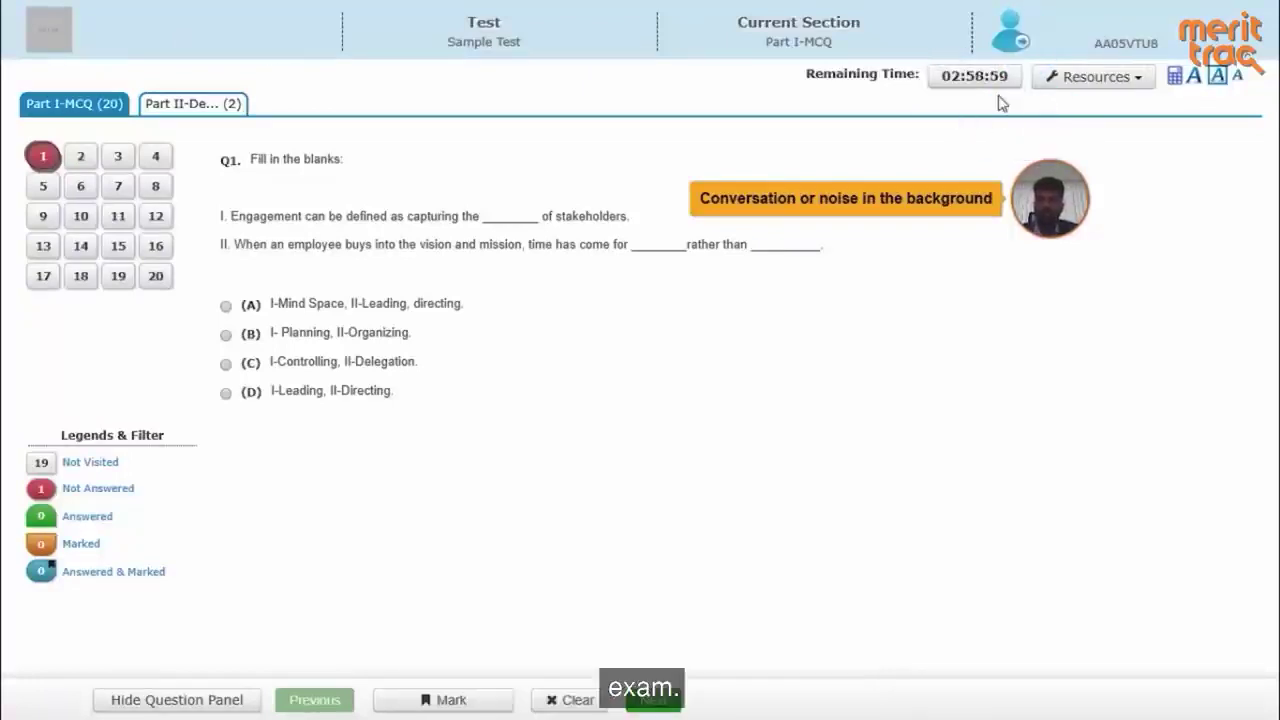
{"action": "left_click", "coordinate": [1083, 88]}
{"action": "left_click", "coordinate": [1072, 108]}
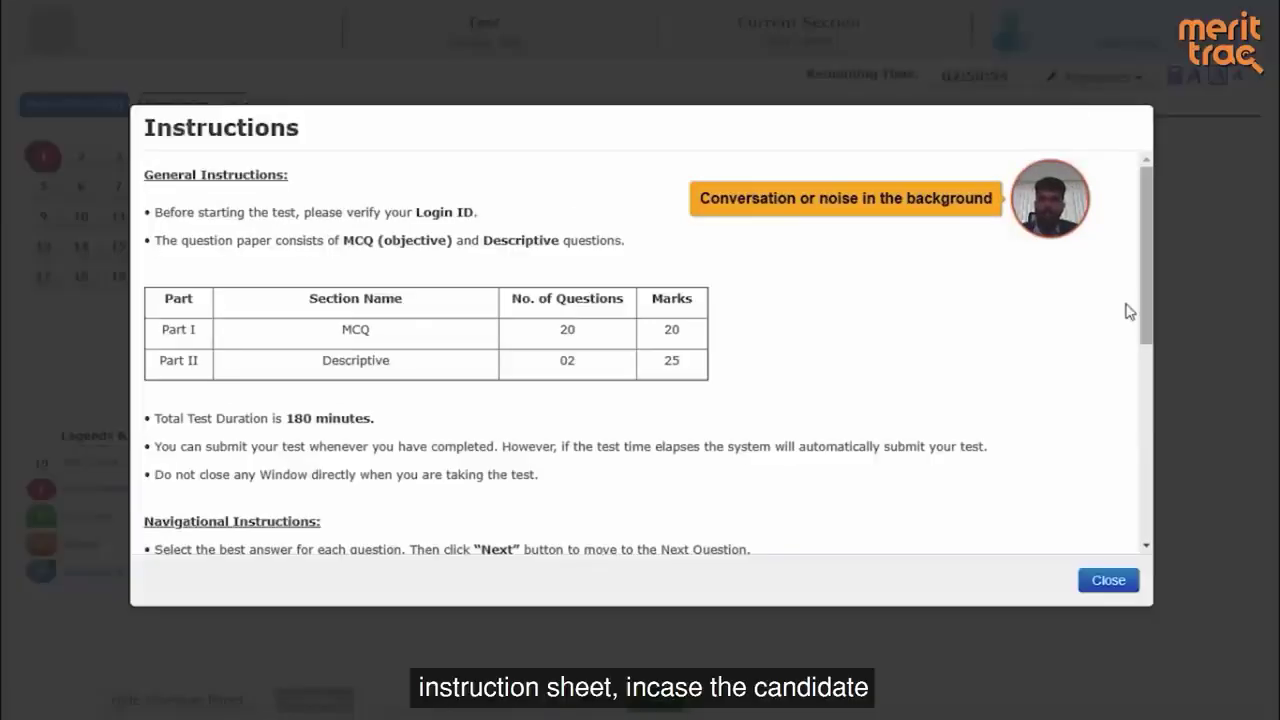
{"action": "left_click_drag", "start_coordinate": [1142, 290], "coordinate": [1155, 530]}
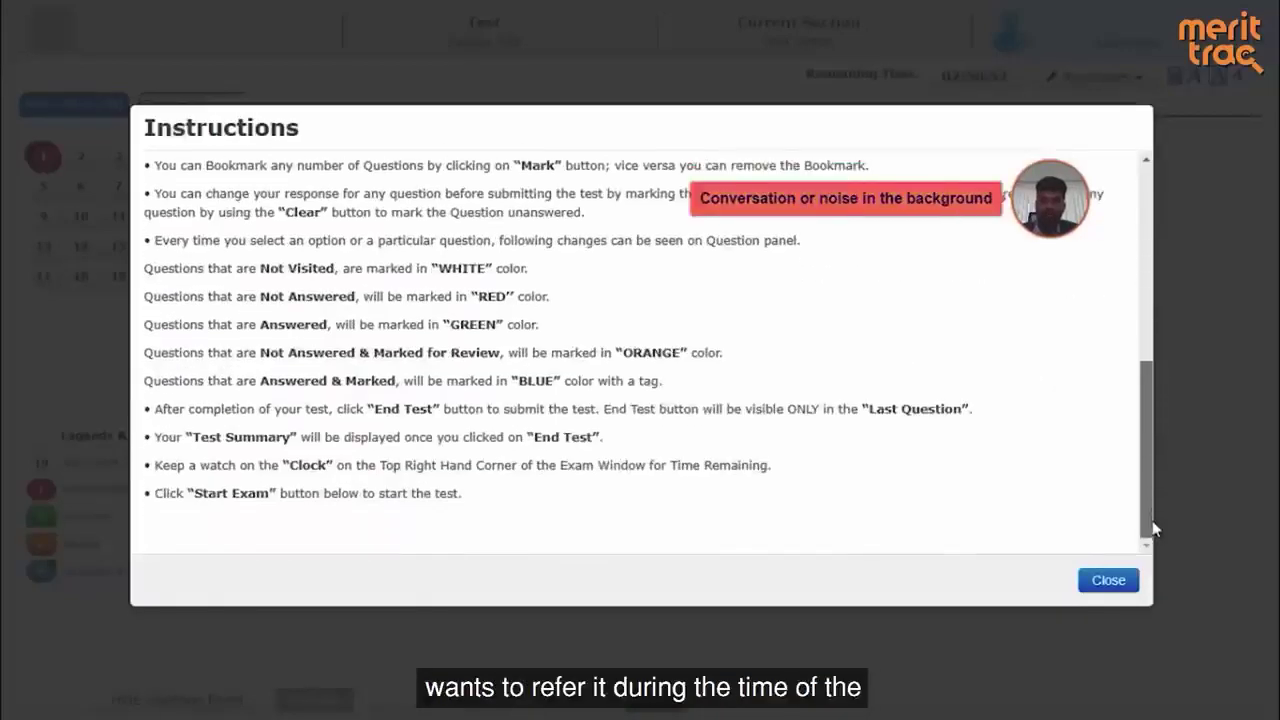
{"action": "left_click", "coordinate": [1108, 580]}
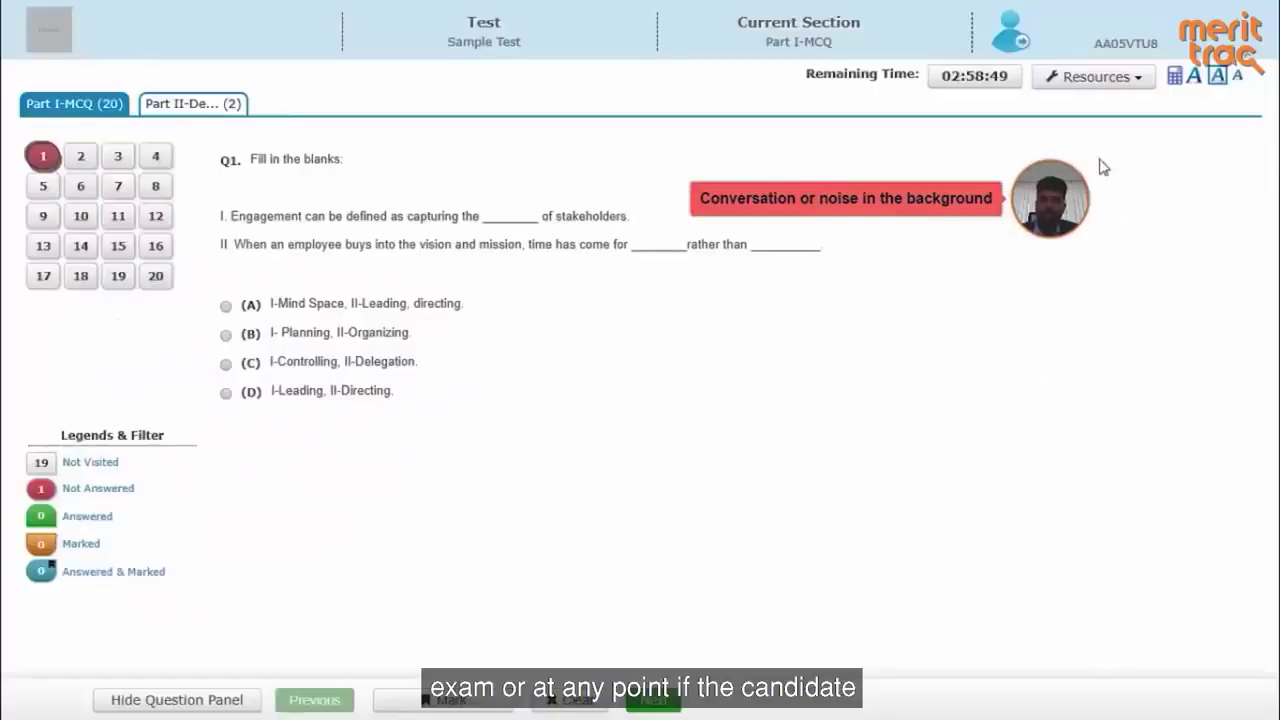
{"action": "left_click", "coordinate": [1078, 80]}
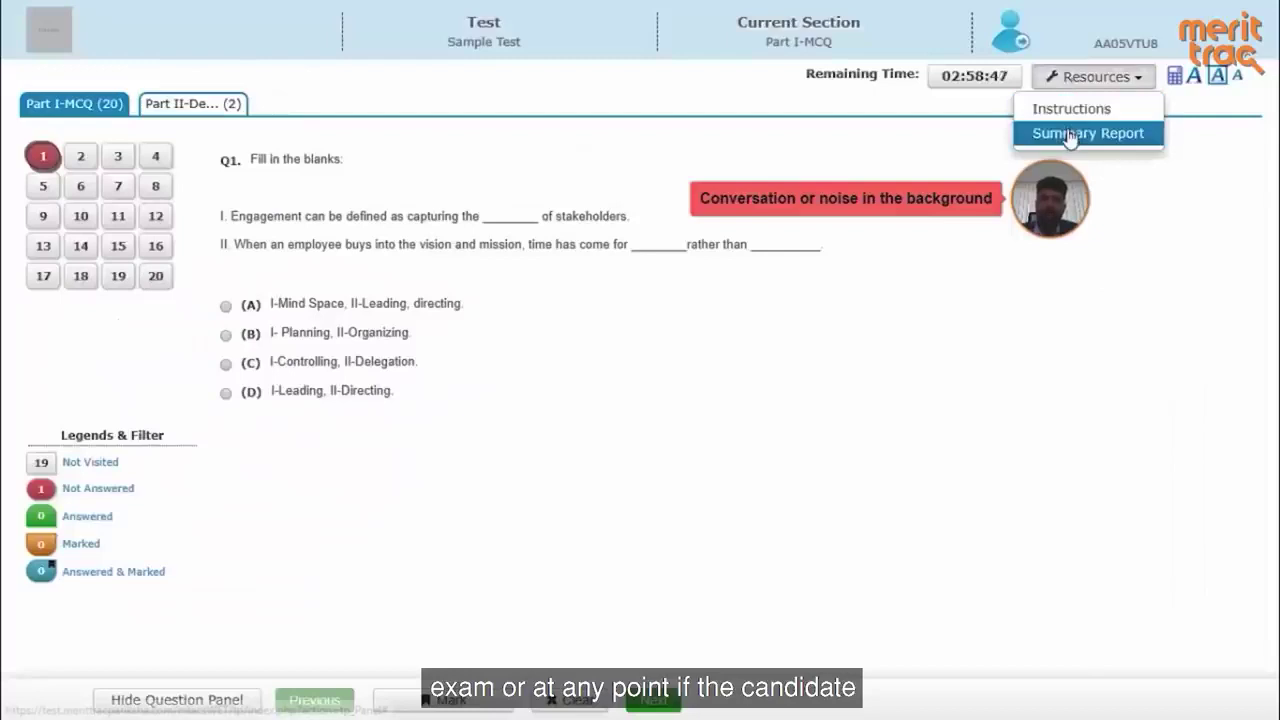
{"action": "left_click", "coordinate": [1070, 135]}
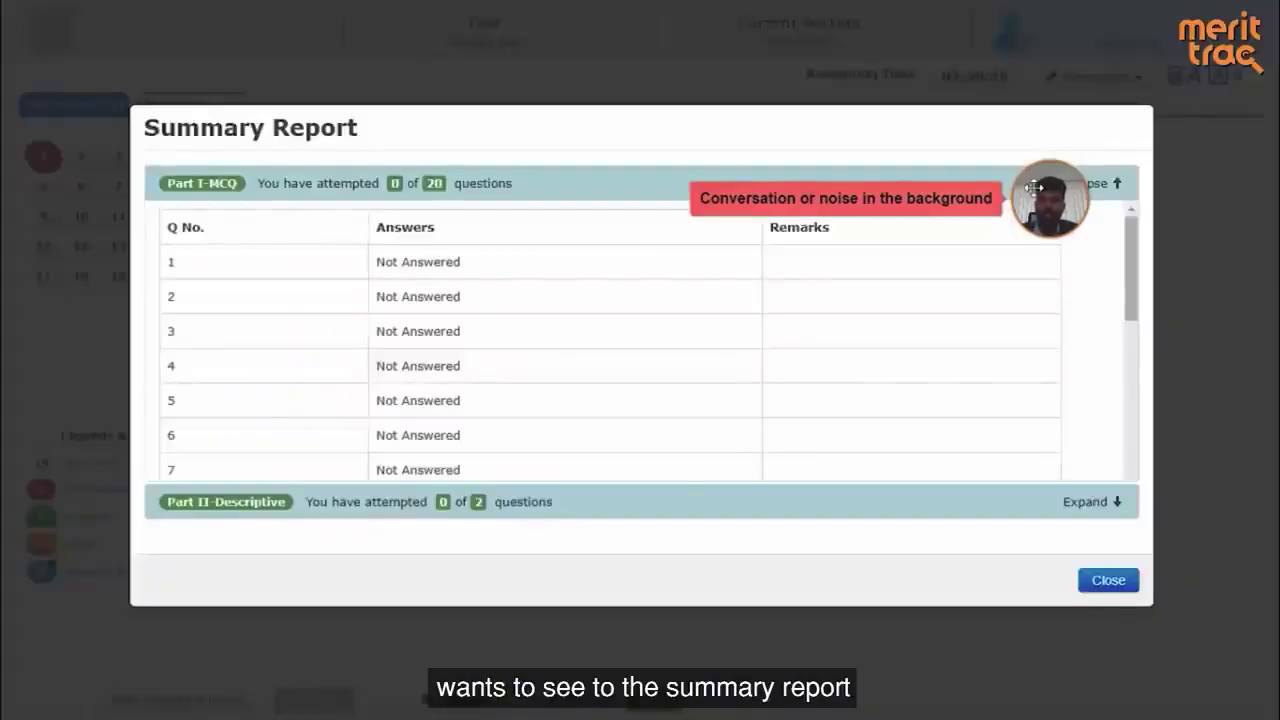
{"action": "left_click", "coordinate": [563, 192]}
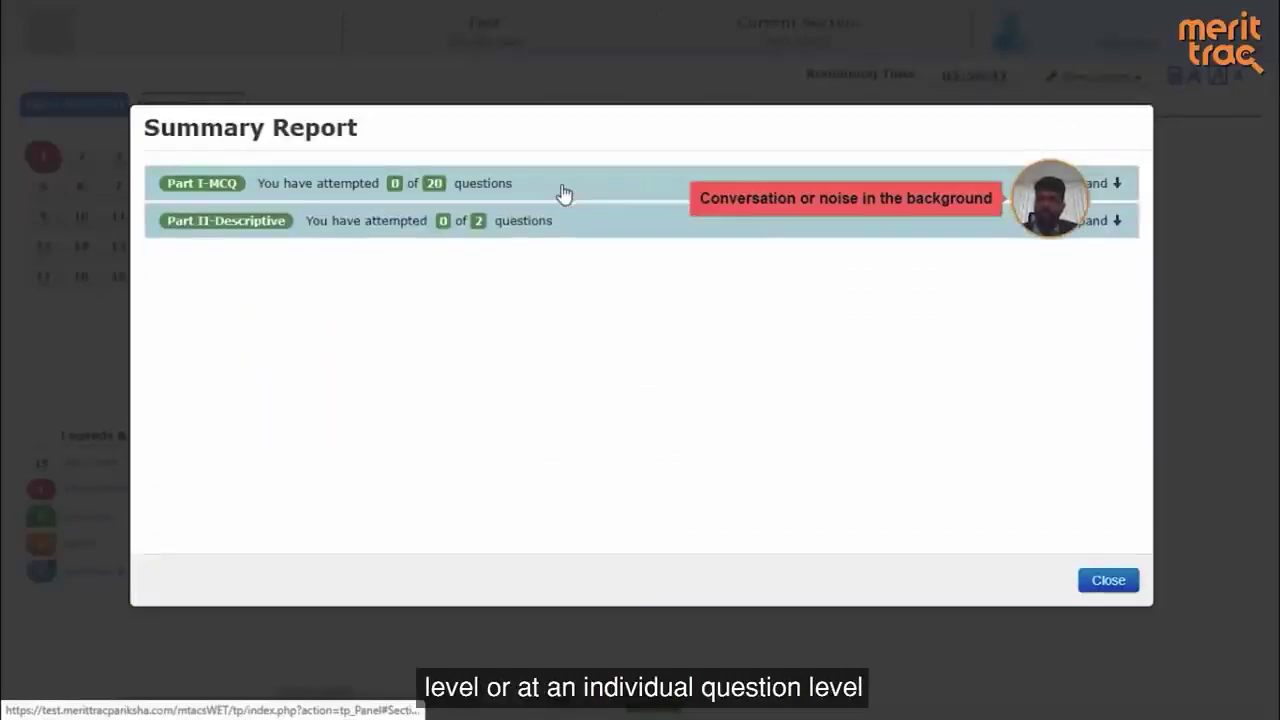
{"action": "left_click", "coordinate": [563, 192]}
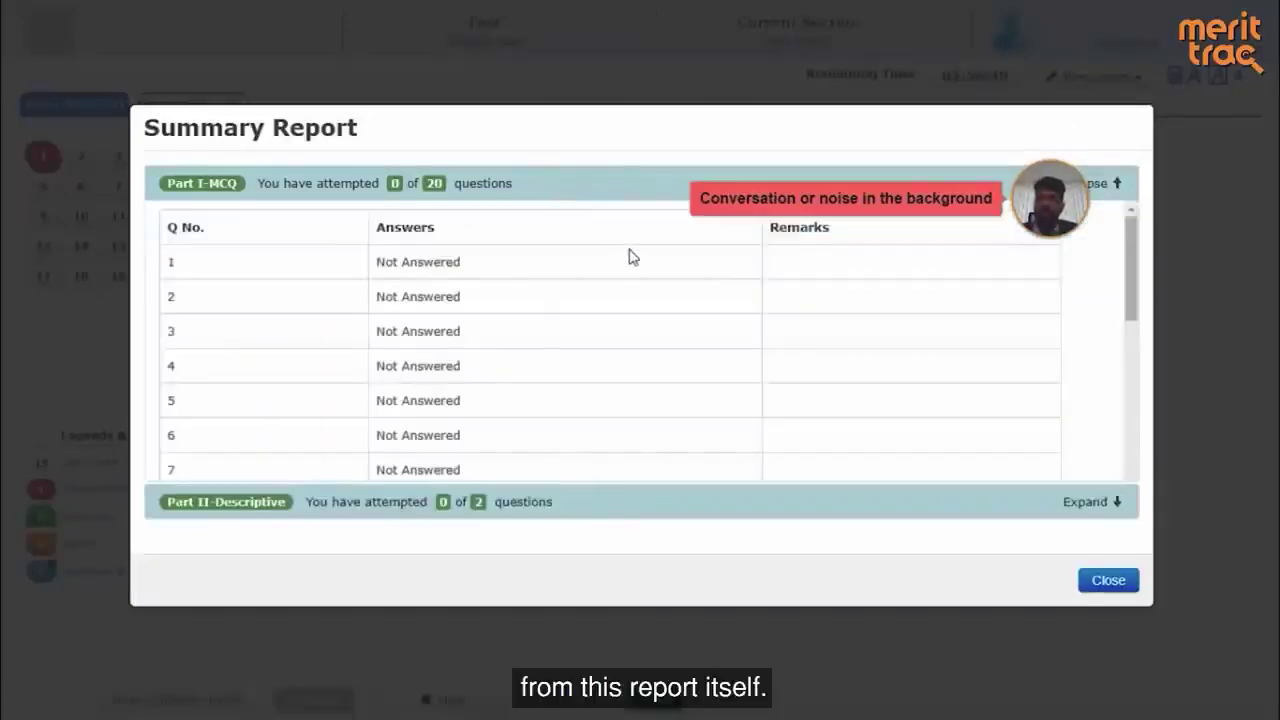
{"action": "left_click", "coordinate": [1112, 581]}
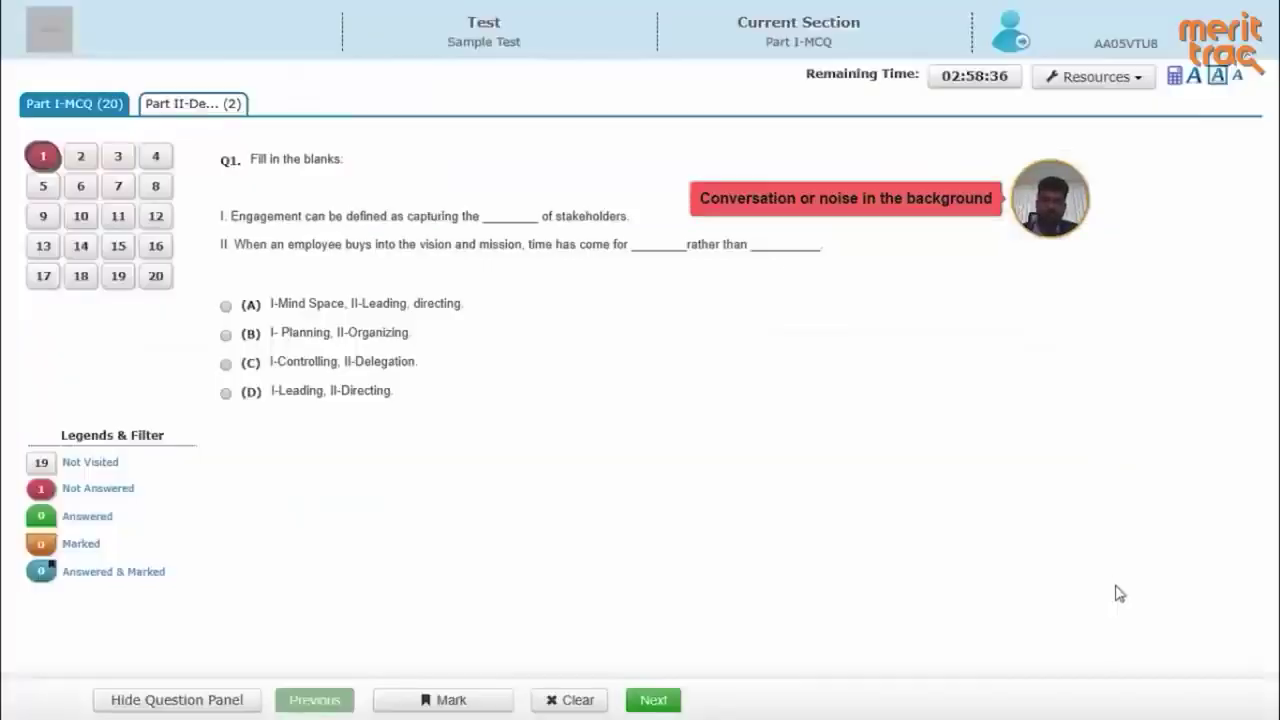
{"action": "left_click", "coordinate": [1175, 80]}
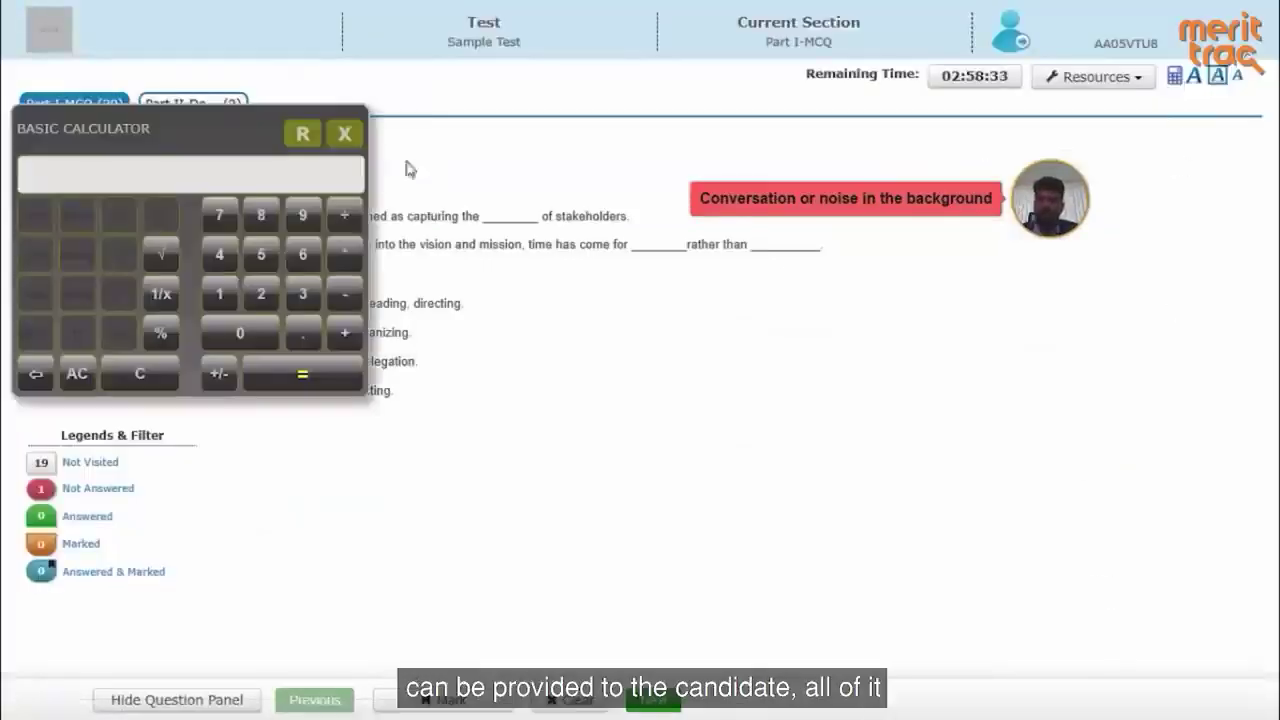
Close the Basic Calculator popup
{"action": "left_click", "coordinate": [345, 135]}
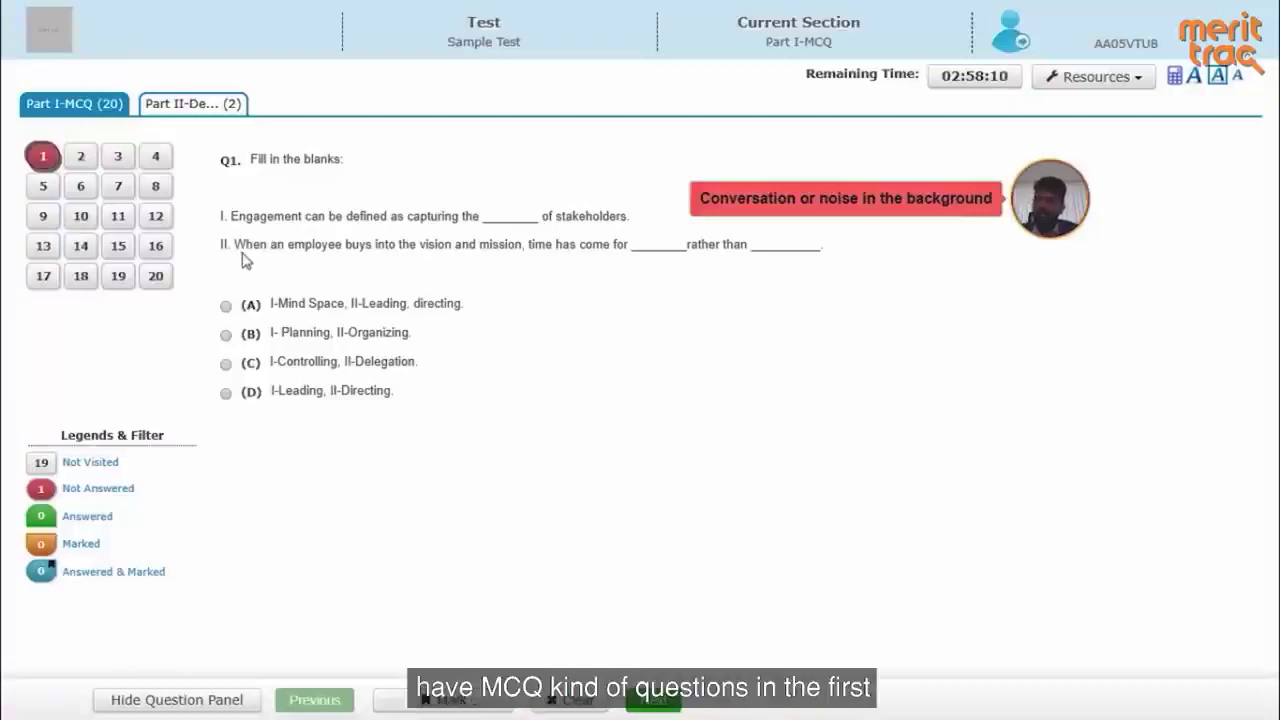
Answer Q1 with option A and save it, then mark Q3 for review
{"action": "left_click", "coordinate": [280, 310]}
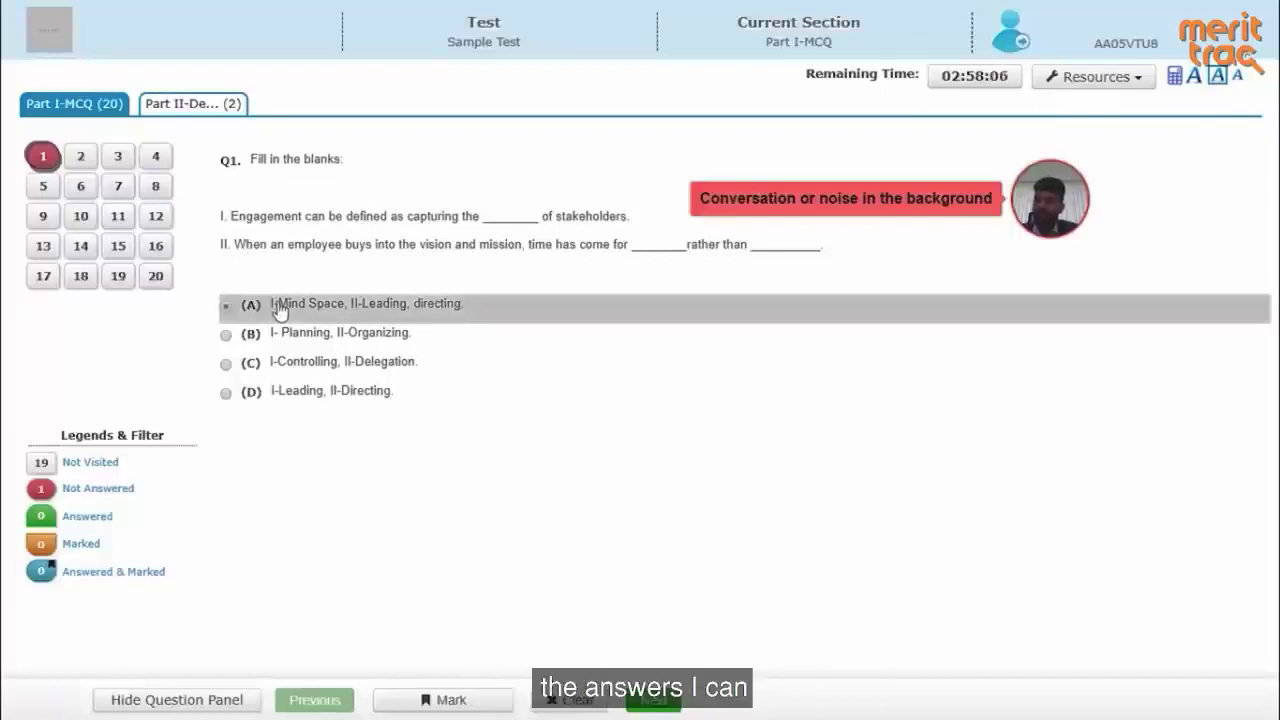
{"action": "left_click", "coordinate": [653, 700]}
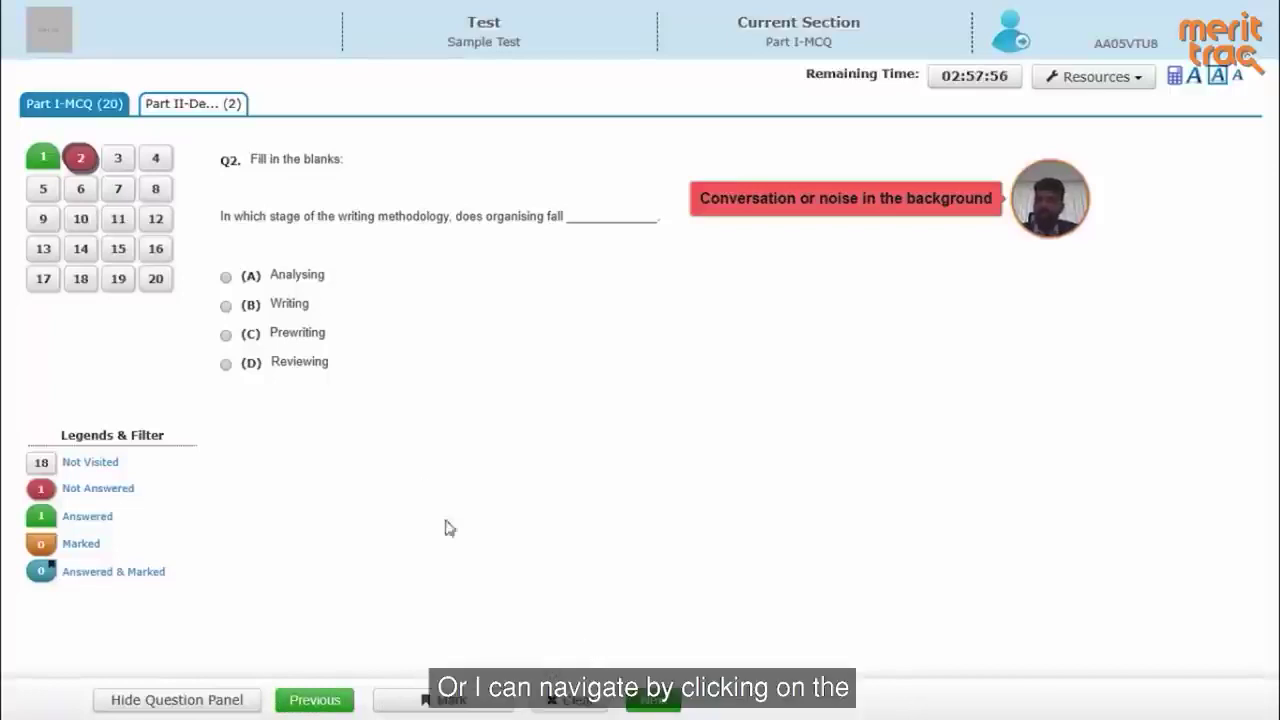
{"action": "left_click", "coordinate": [118, 162]}
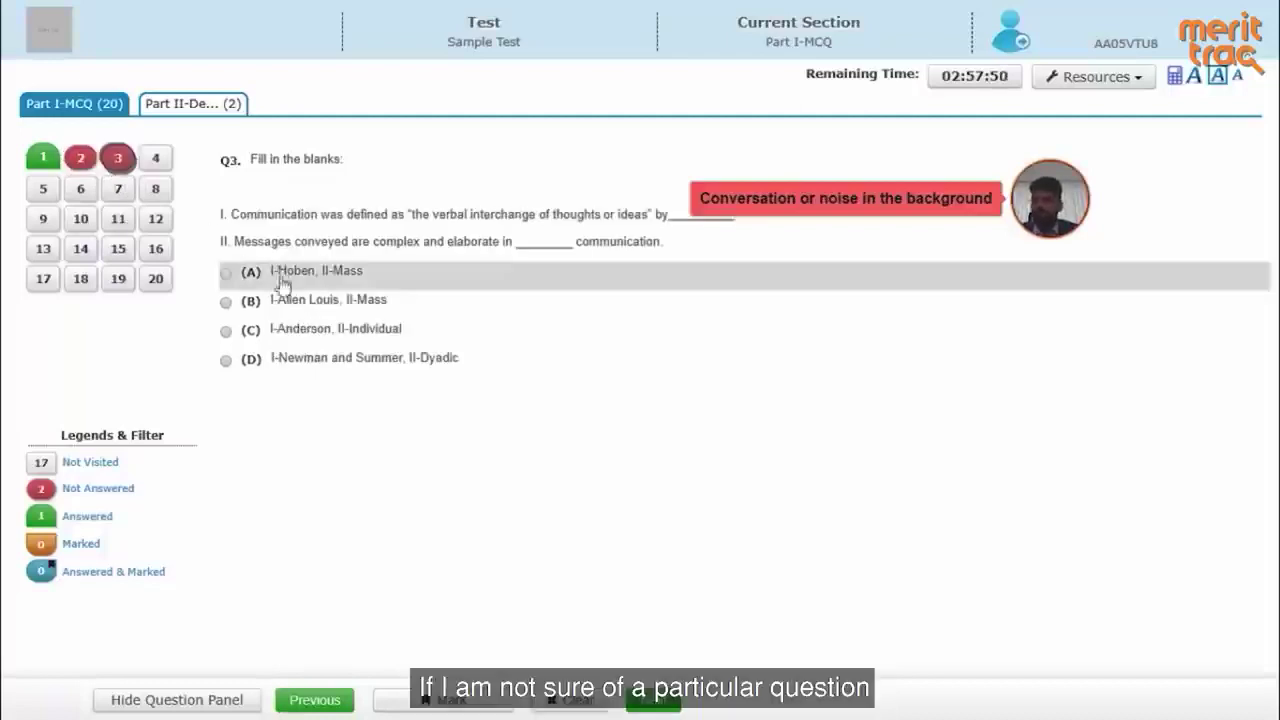
{"action": "left_click", "coordinate": [445, 701]}
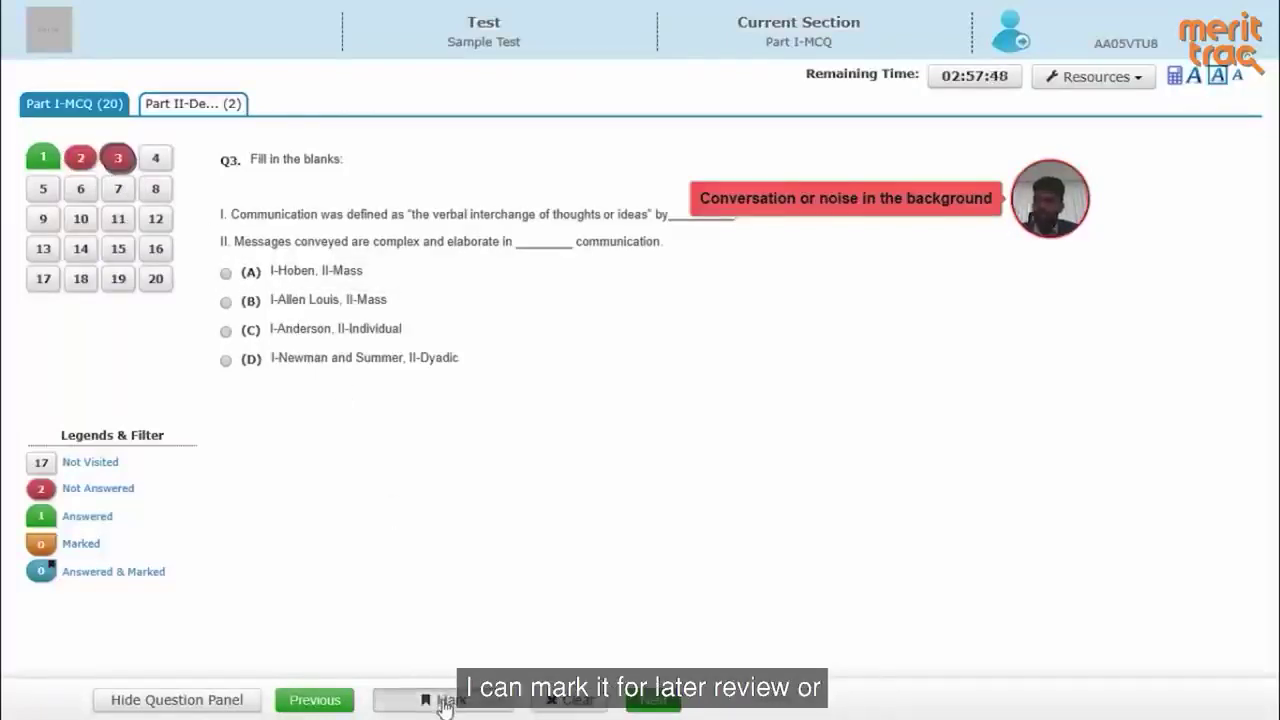
Answer Q4 with I-Cultural, II-Channel, mark it for review, and move to Q5
{"action": "left_click", "coordinate": [155, 160]}
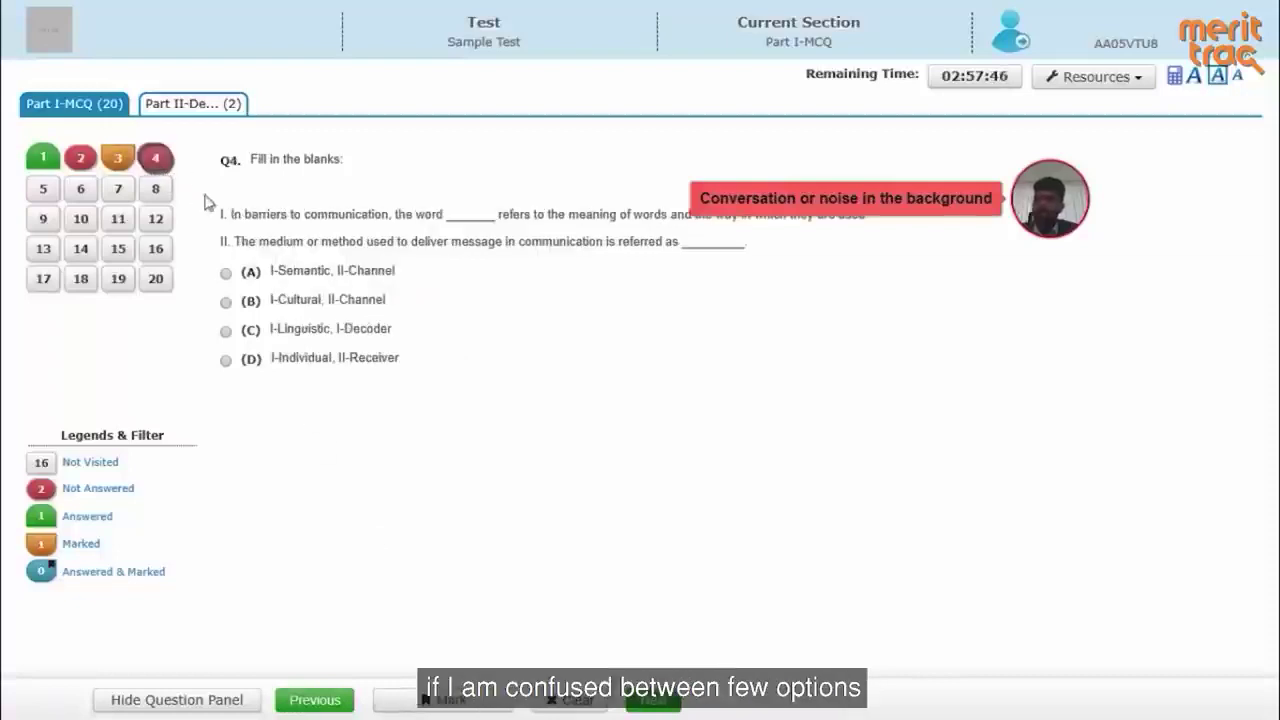
{"action": "left_click", "coordinate": [295, 308]}
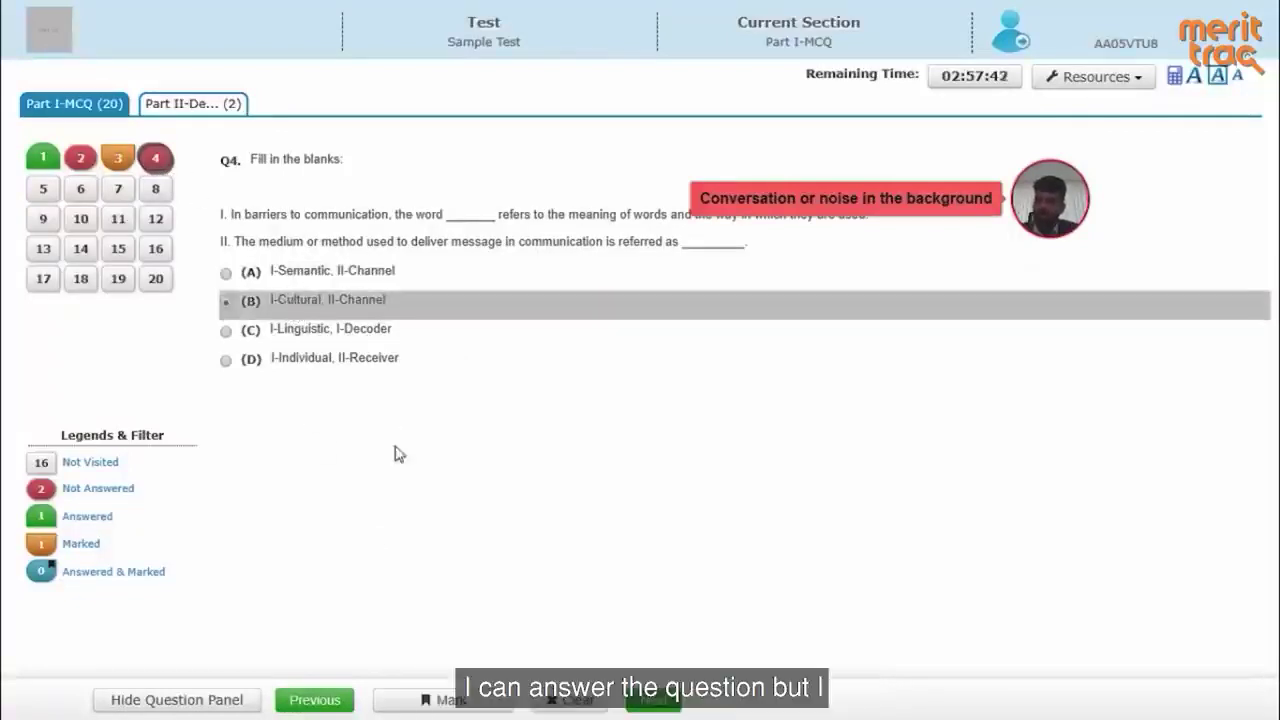
{"action": "left_click", "coordinate": [438, 699]}
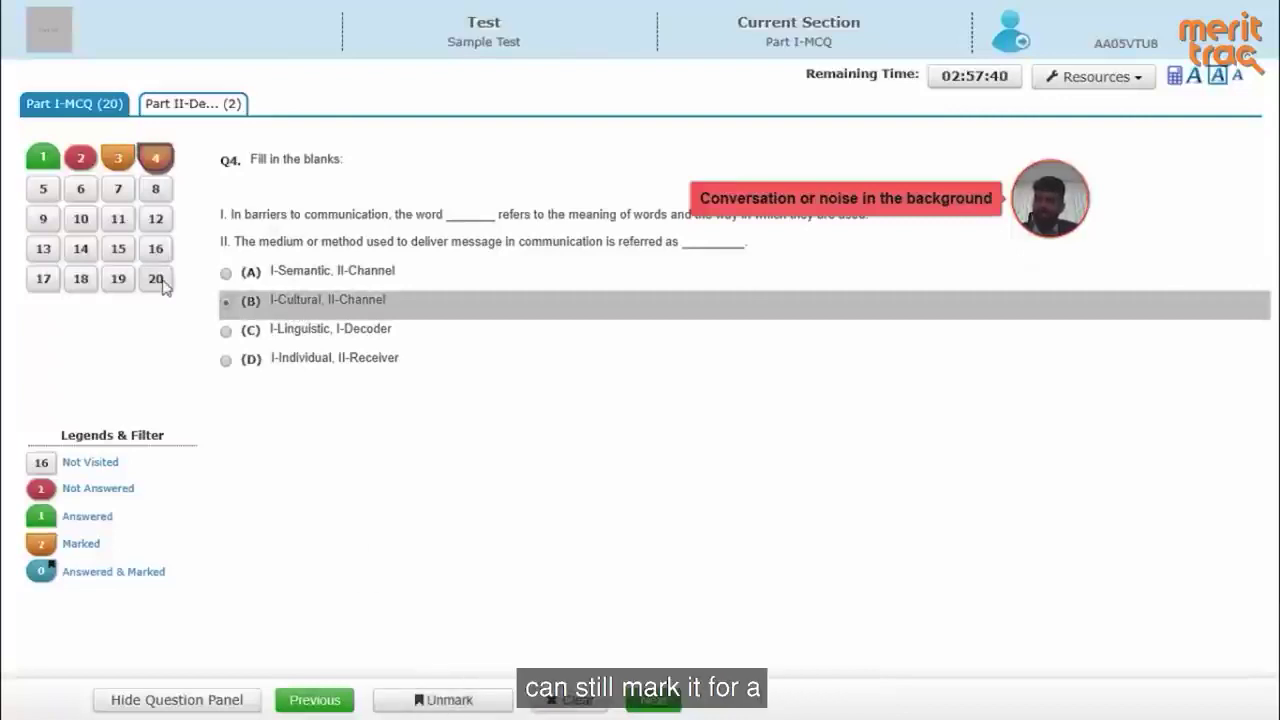
{"action": "left_click", "coordinate": [43, 192]}
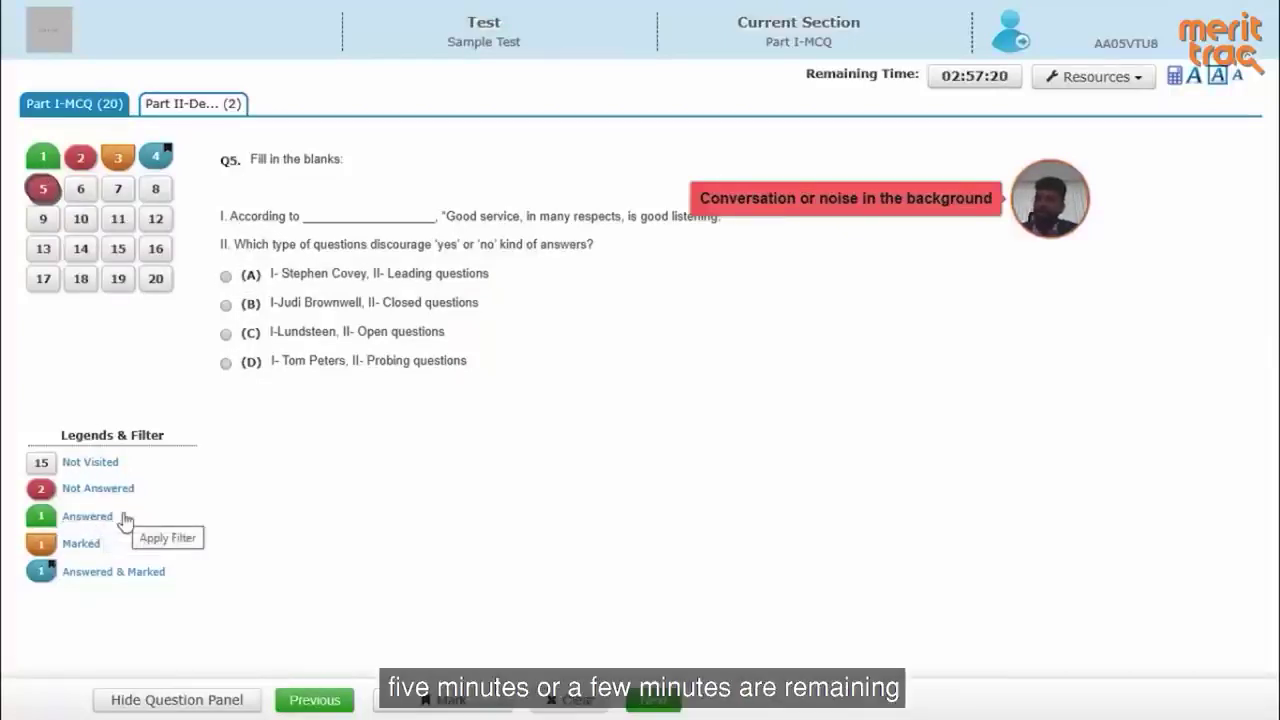
Filter the grid to Not Visited, Marked and Answered & Marked, then open Part II-Descriptive
{"action": "left_click", "coordinate": [87, 468]}
{"action": "left_click", "coordinate": [85, 546]}
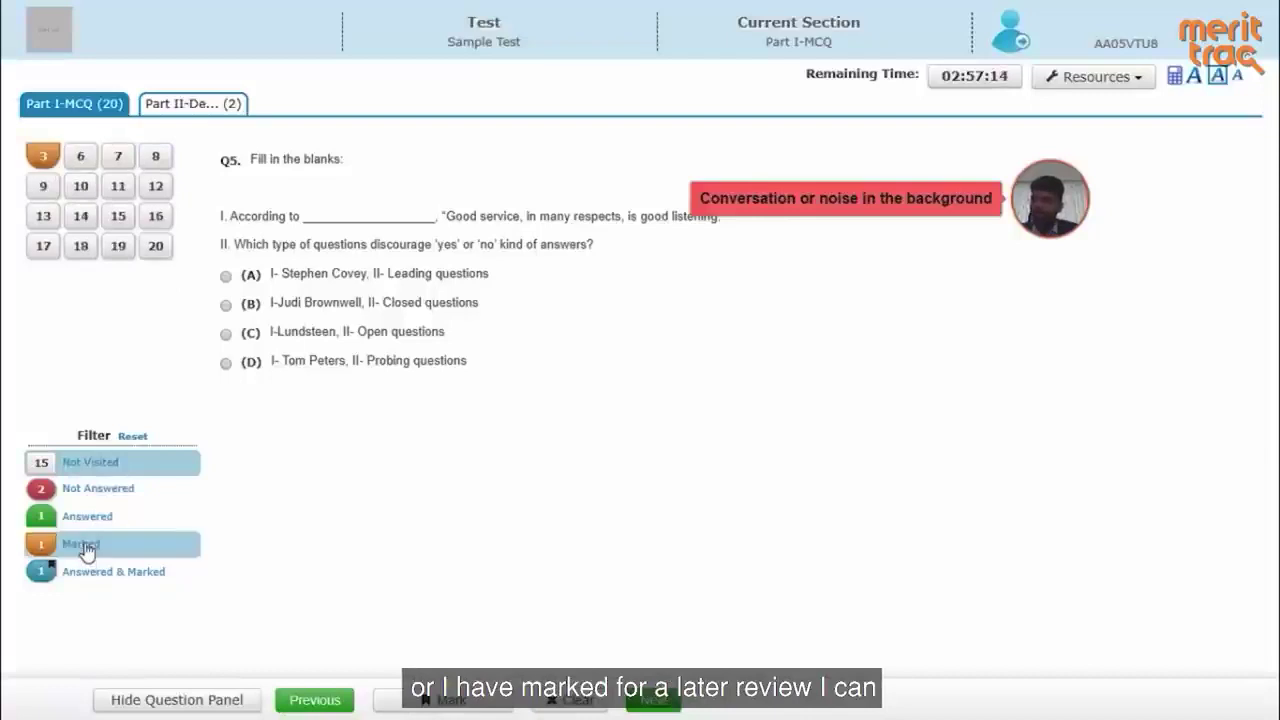
{"action": "left_click", "coordinate": [93, 580]}
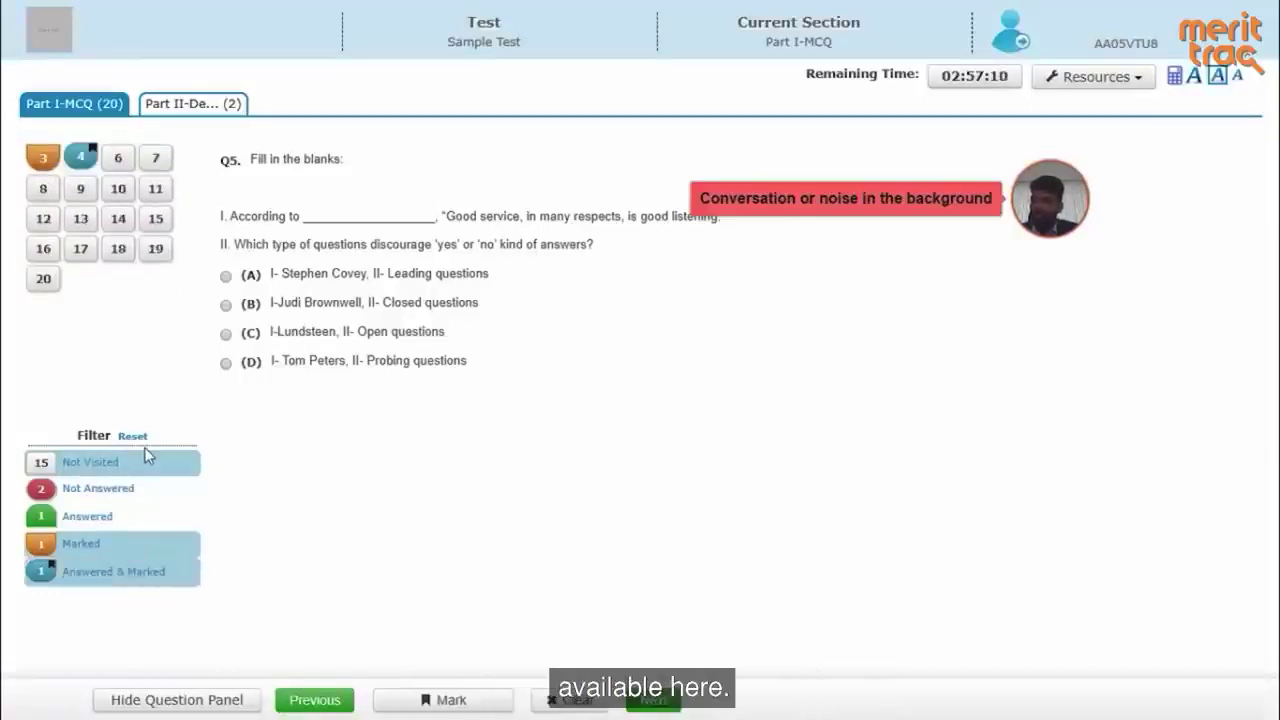
{"action": "left_click", "coordinate": [189, 110]}
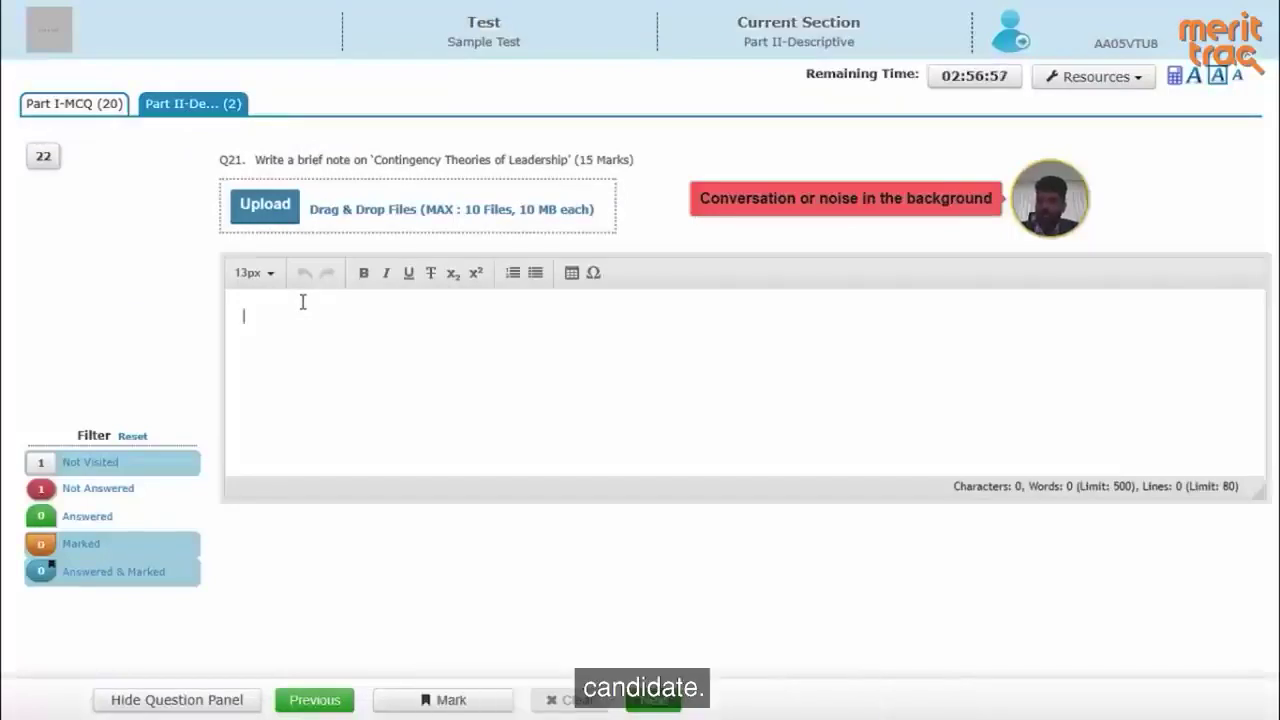
Write the Q21 answer 'Attempting this question x²' and insert a 3-row, 2-column table below it
{"action": "type", "text": "Attem"}
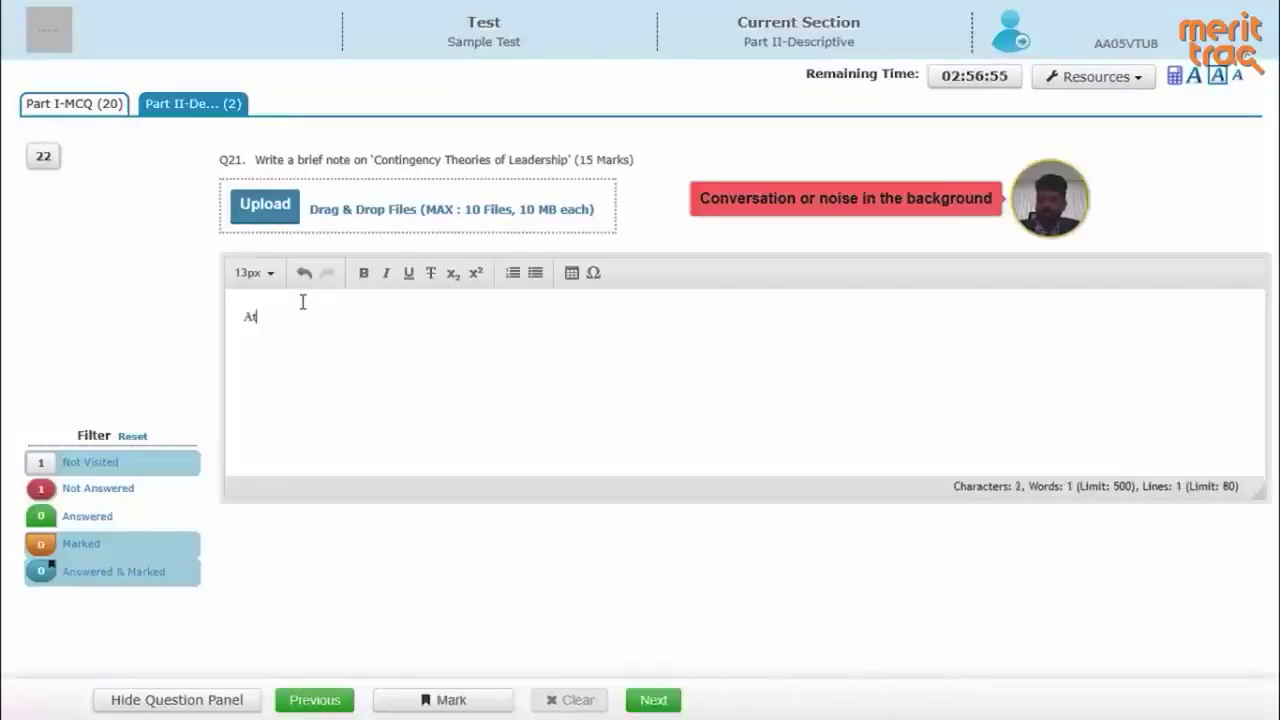
{"action": "type", "text": "pting this question x²"}
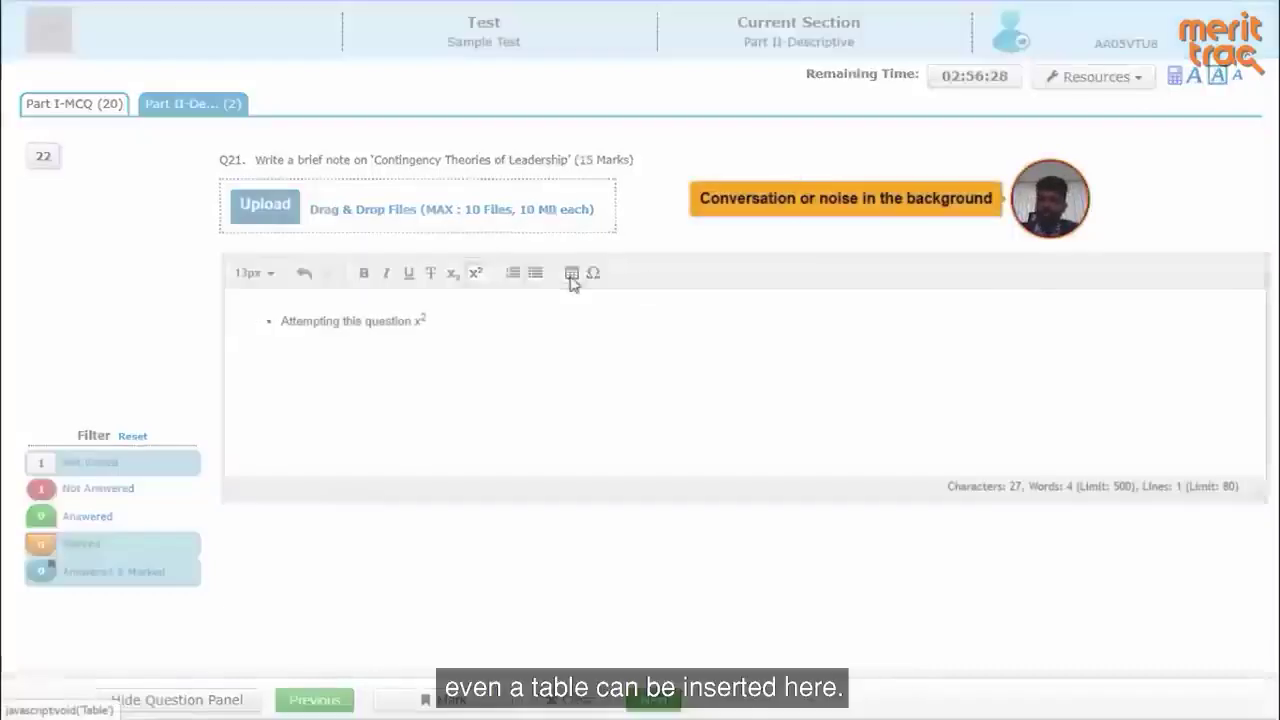
{"action": "left_click", "coordinate": [571, 273]}
{"action": "left_click", "coordinate": [728, 331]}
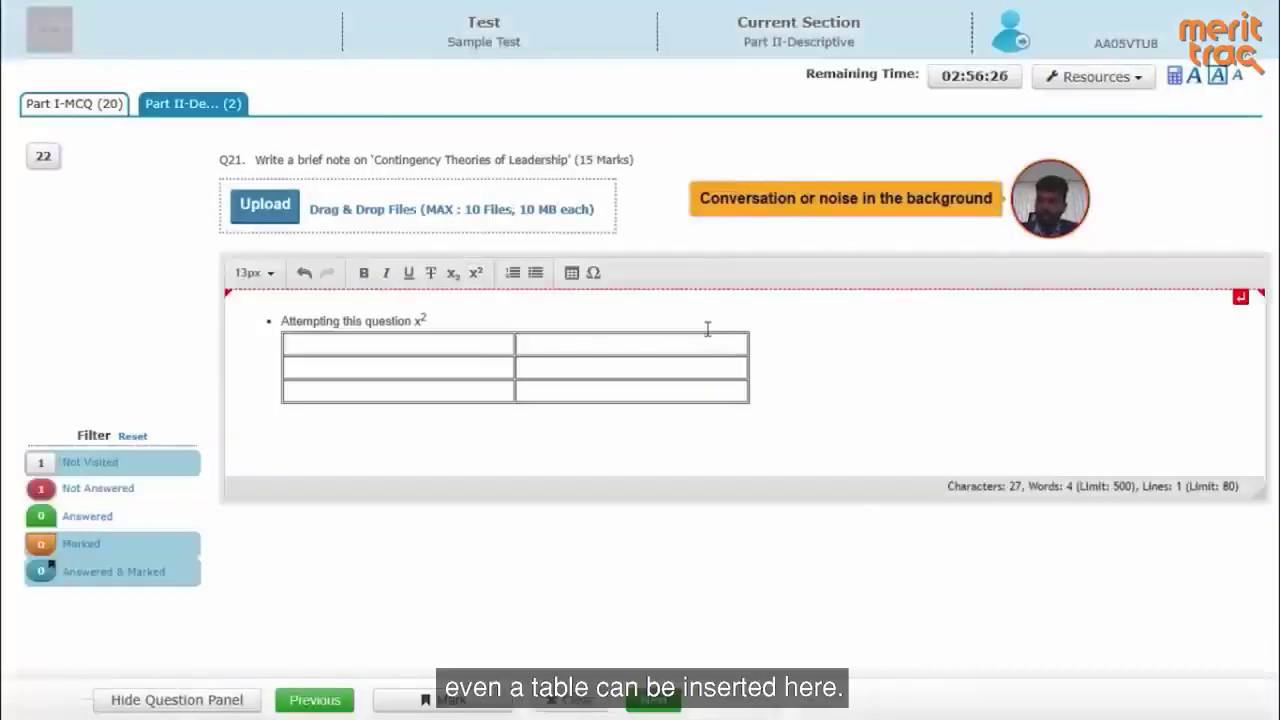
{"action": "left_click", "coordinate": [594, 273]}
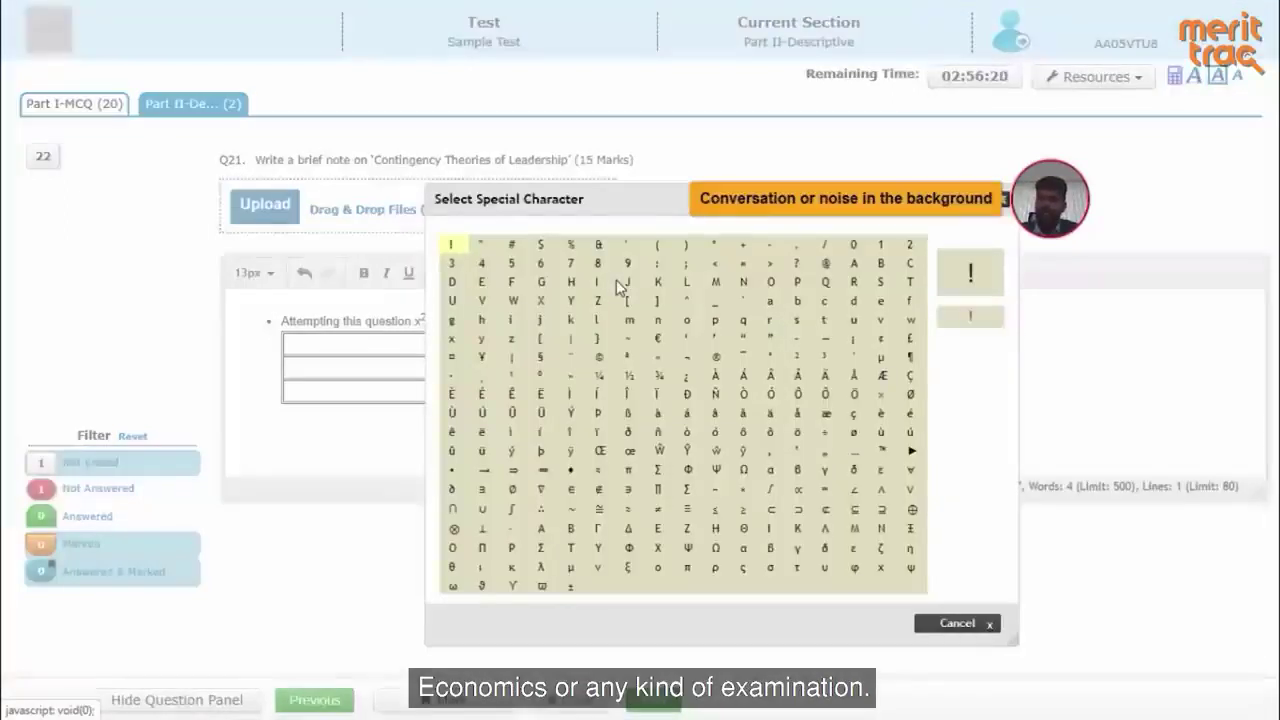
{"action": "key", "text": "Escape"}
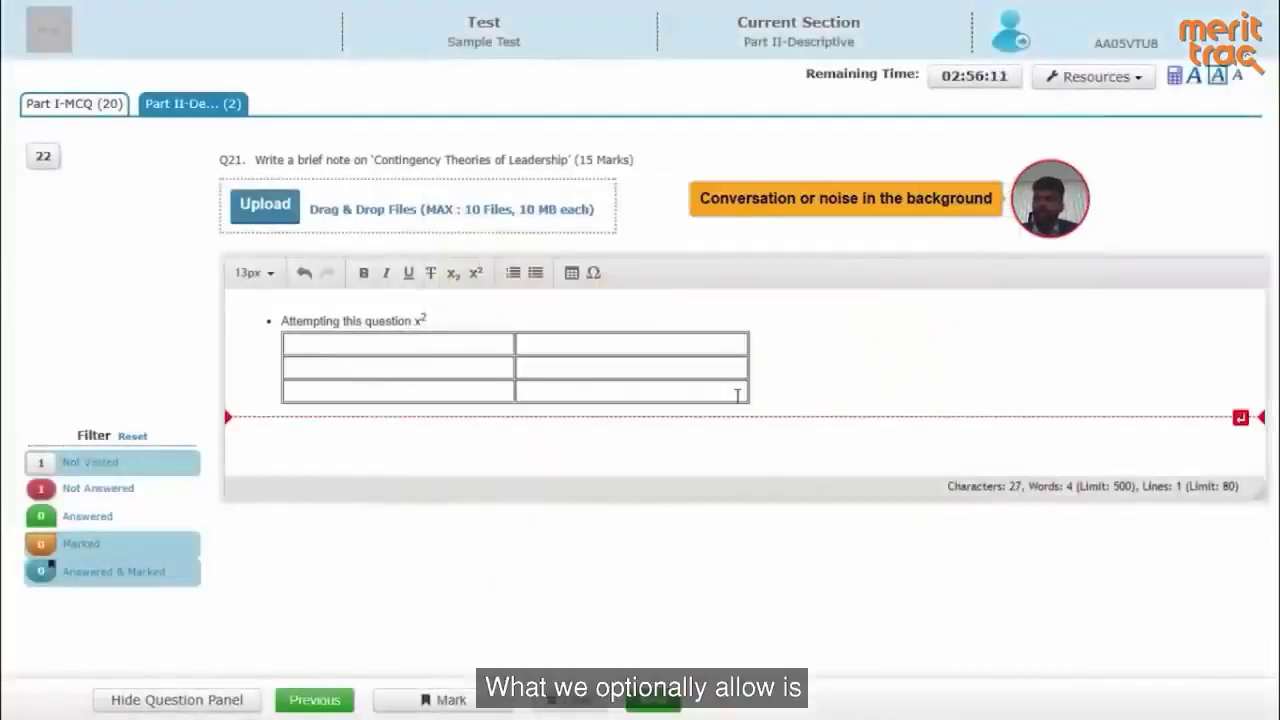
Upload 'FAQs - For Internal Reference Only.pdf' as the Q21 answer attachment
{"action": "left_click", "coordinate": [265, 205]}
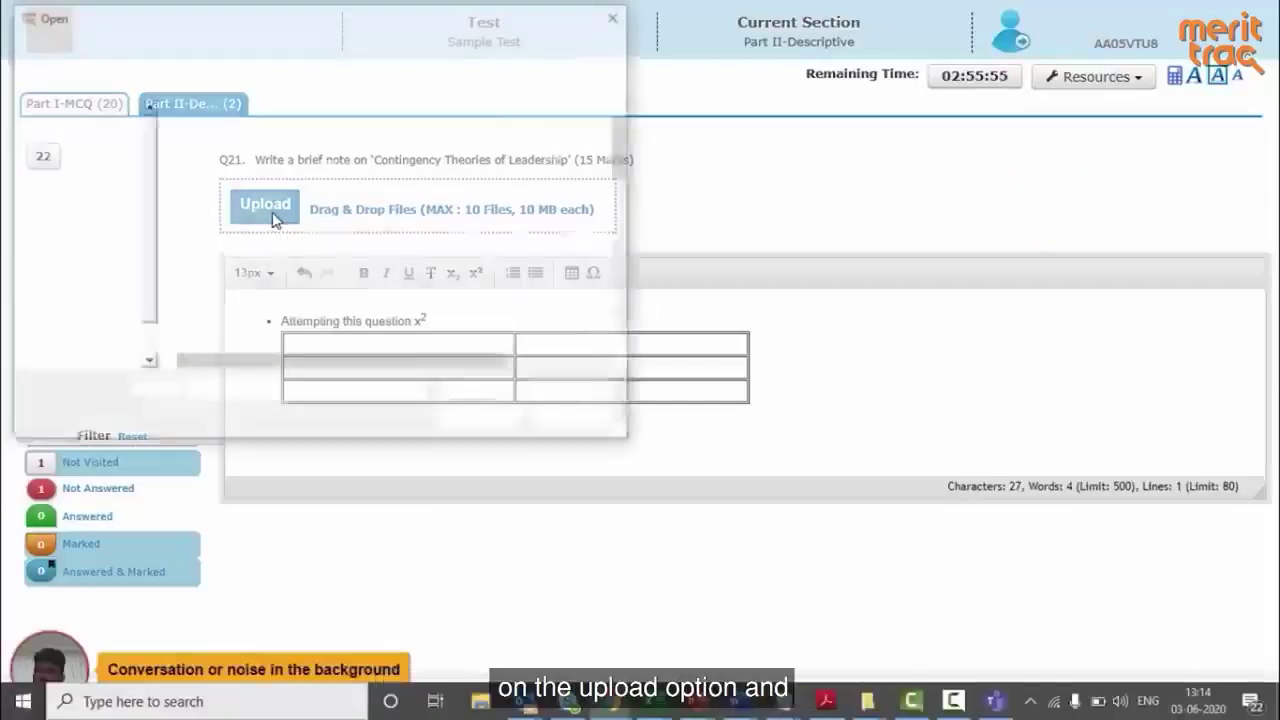
{"action": "double_click", "coordinate": [272, 217]}
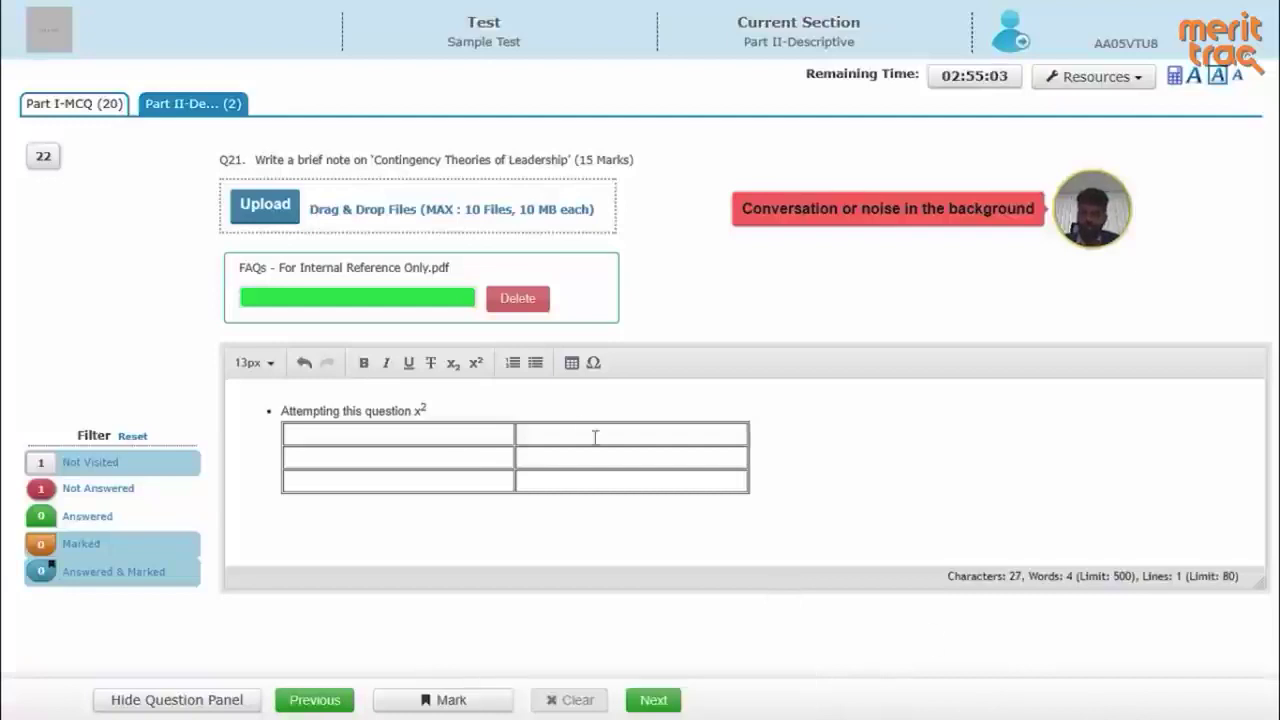
Move to Q22 on the functions of attitudes and request to end the test
{"action": "left_click", "coordinate": [45, 164]}
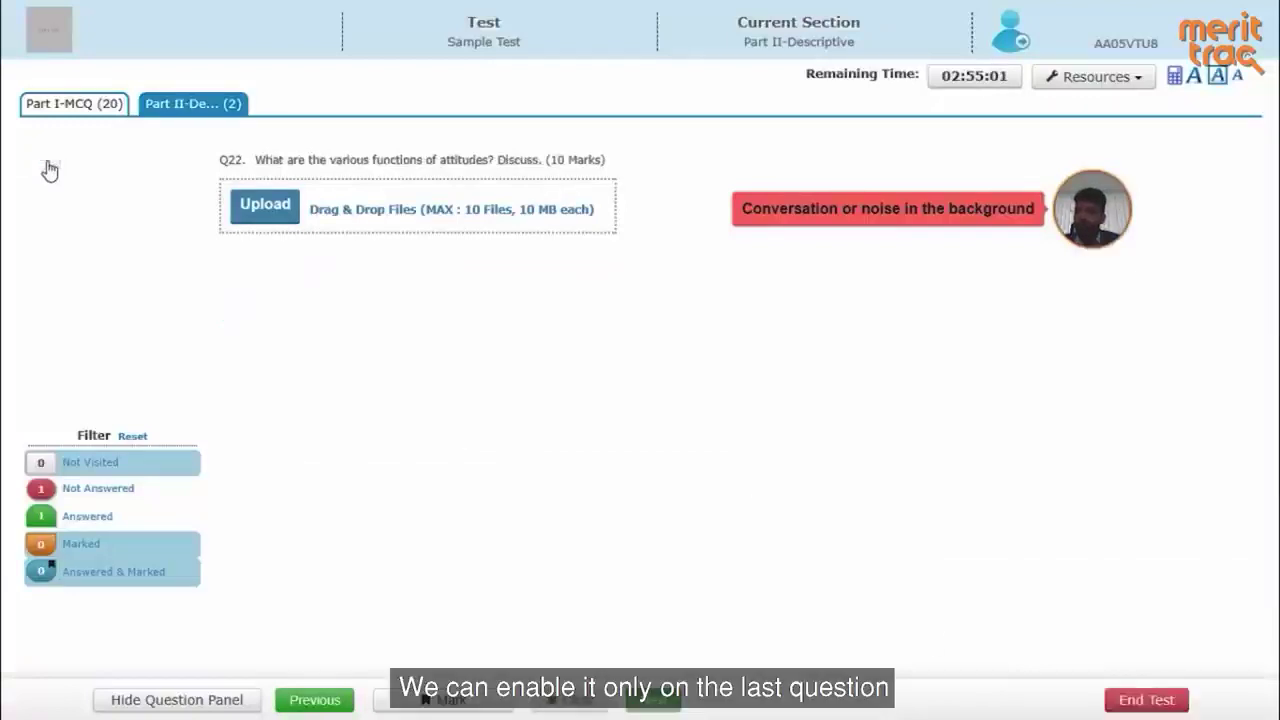
{"action": "mouse_move", "coordinate": [193, 104]}
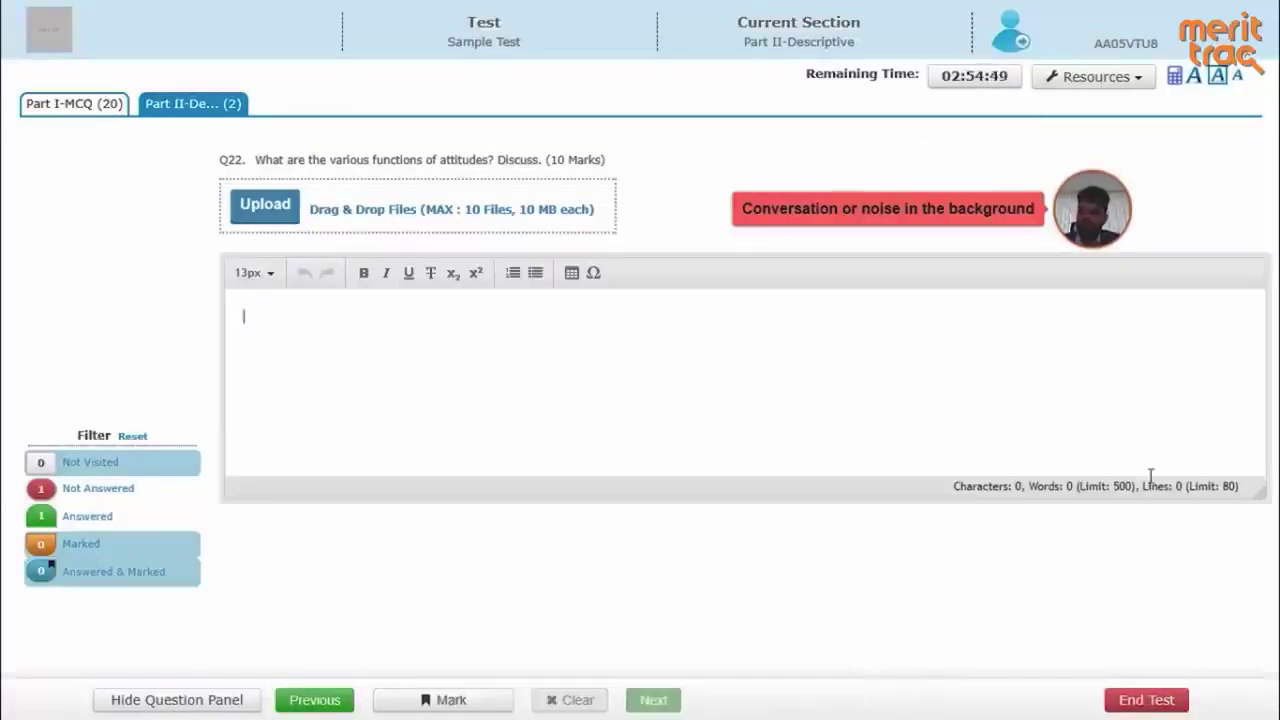
{"action": "left_click", "coordinate": [1150, 706]}
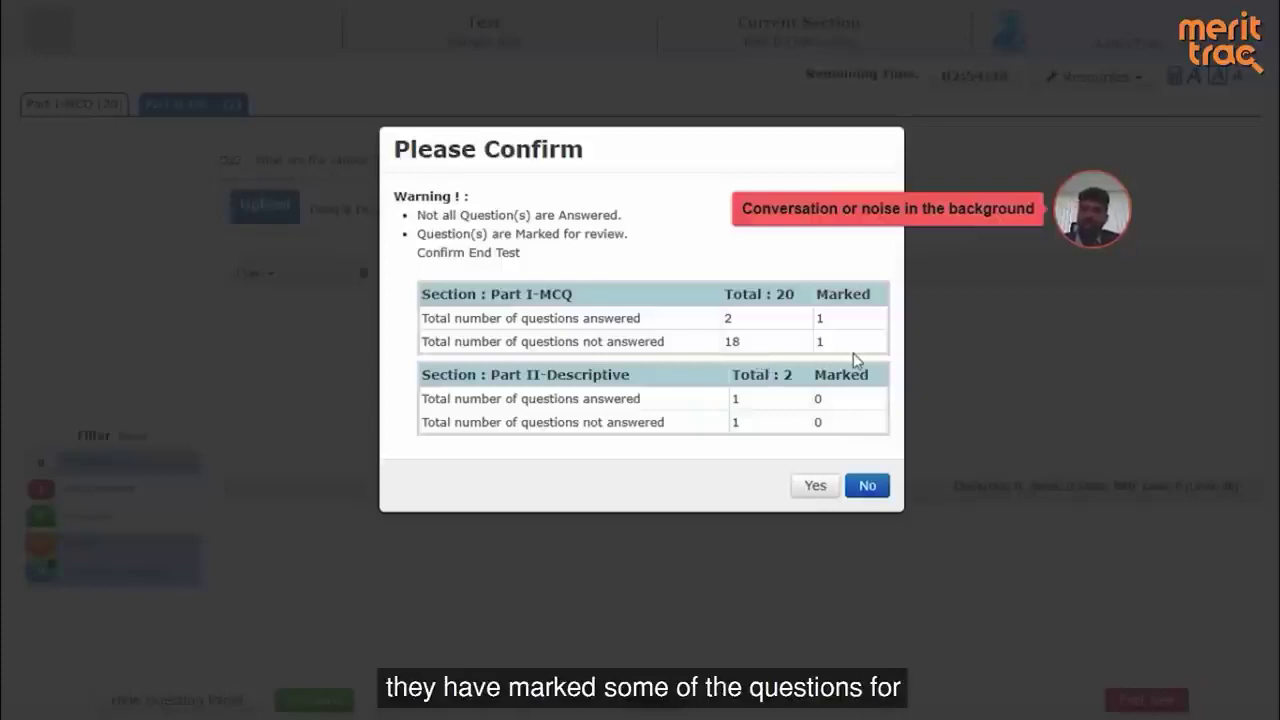
Accept the warning about 18 unanswered MCQs and 1 descriptive, and move the proctoring video aside
{"action": "left_click", "coordinate": [814, 487]}
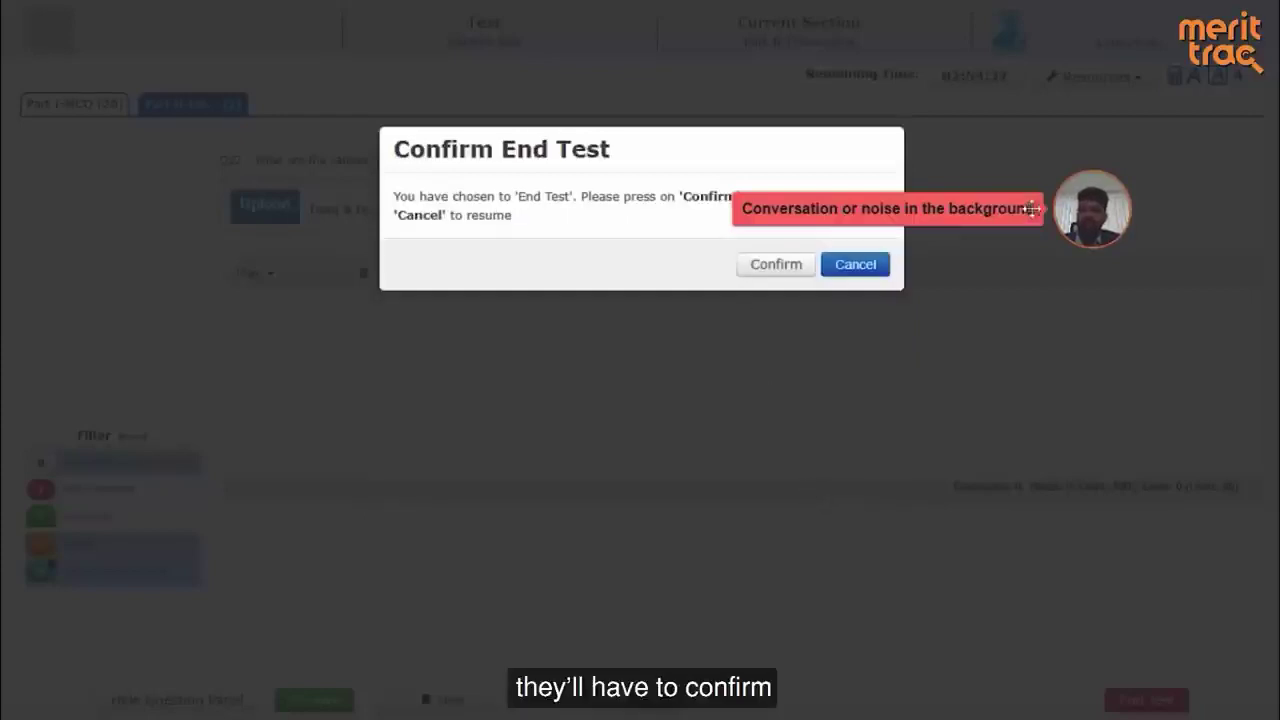
{"action": "left_click_drag", "start_coordinate": [1031, 208], "coordinate": [1115, 176]}
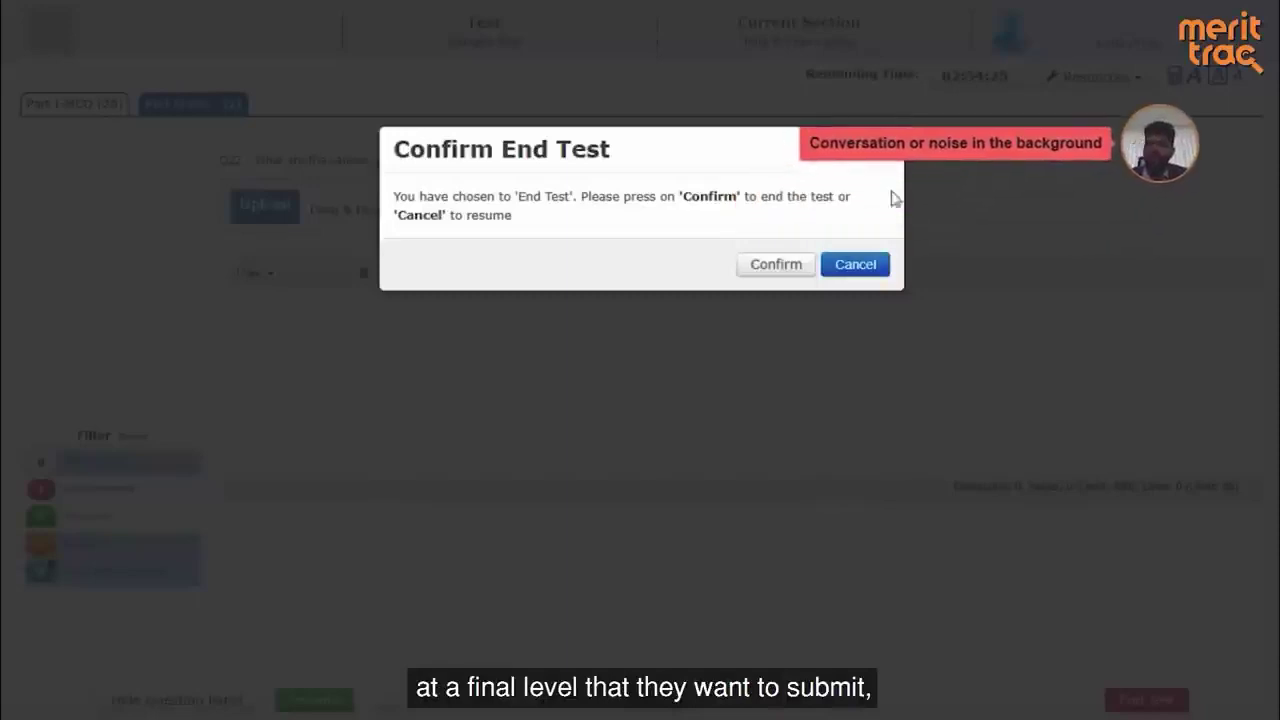